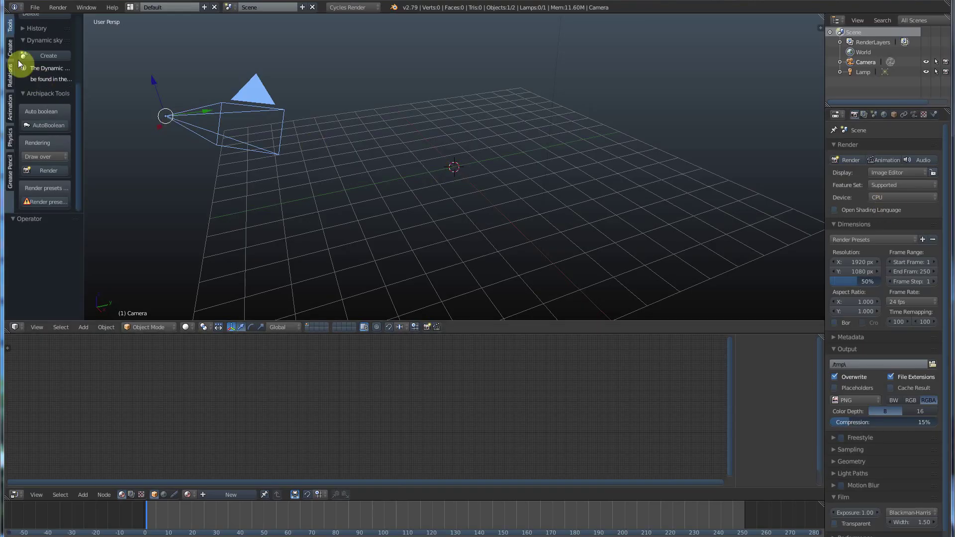
# Step: Add a cube primitive at the scene origin and zoom in on it
pyautogui.click(10, 49)
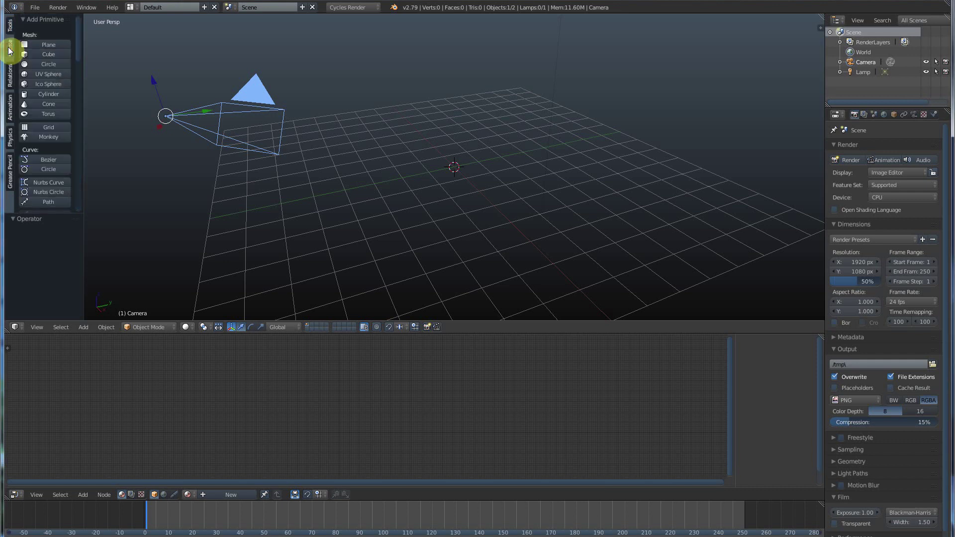
pyautogui.click(52, 53)
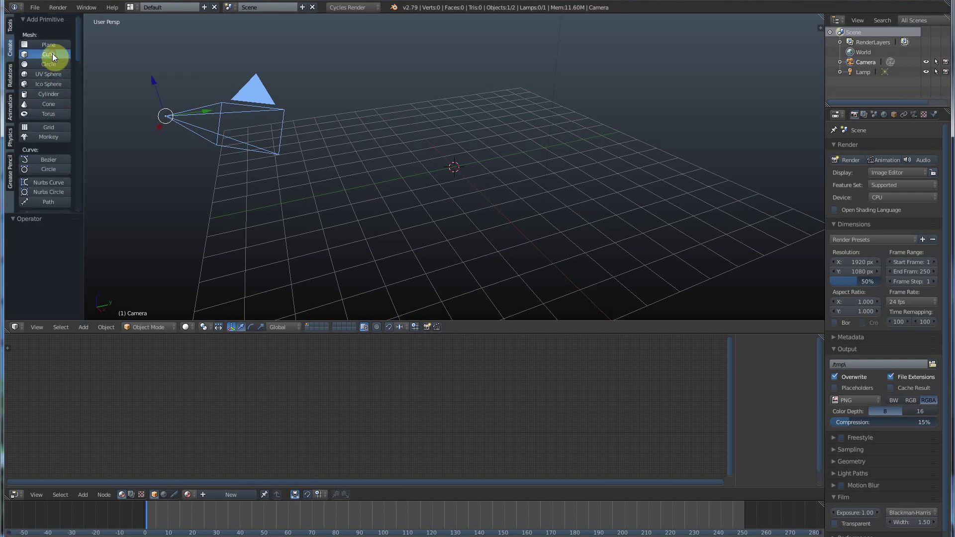
pyautogui.scroll(5, 425, 163)
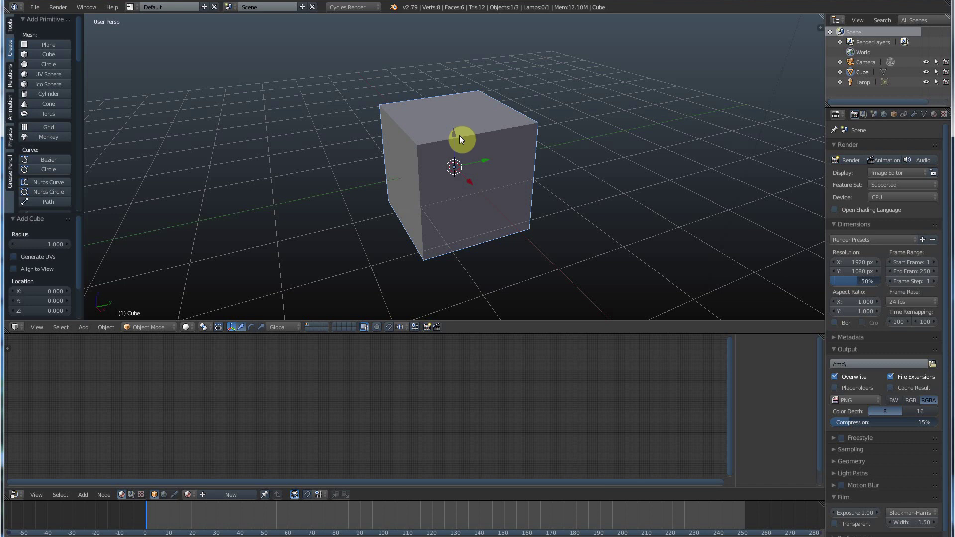
# Step: Add a Subdivision Surface modifier to the cube
pyautogui.click(914, 114)
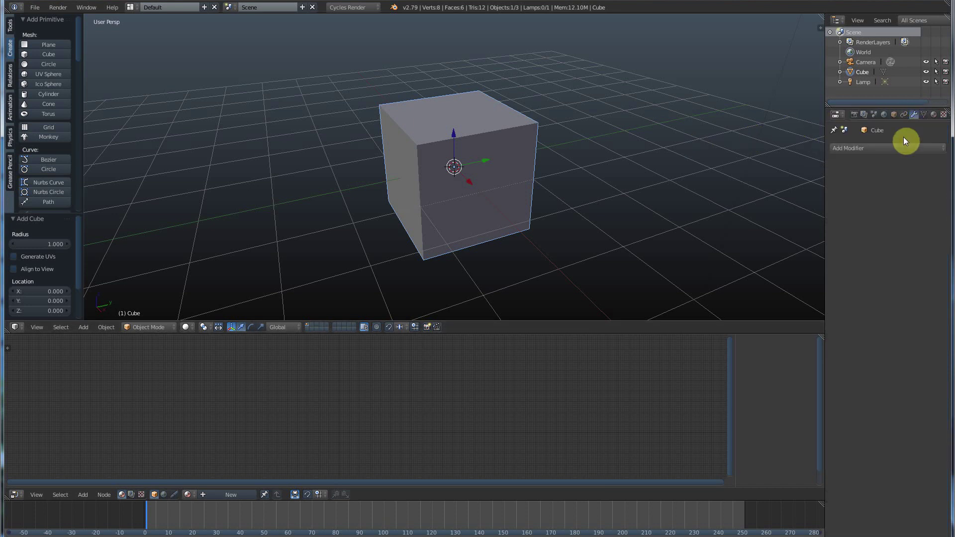
pyautogui.click(859, 148)
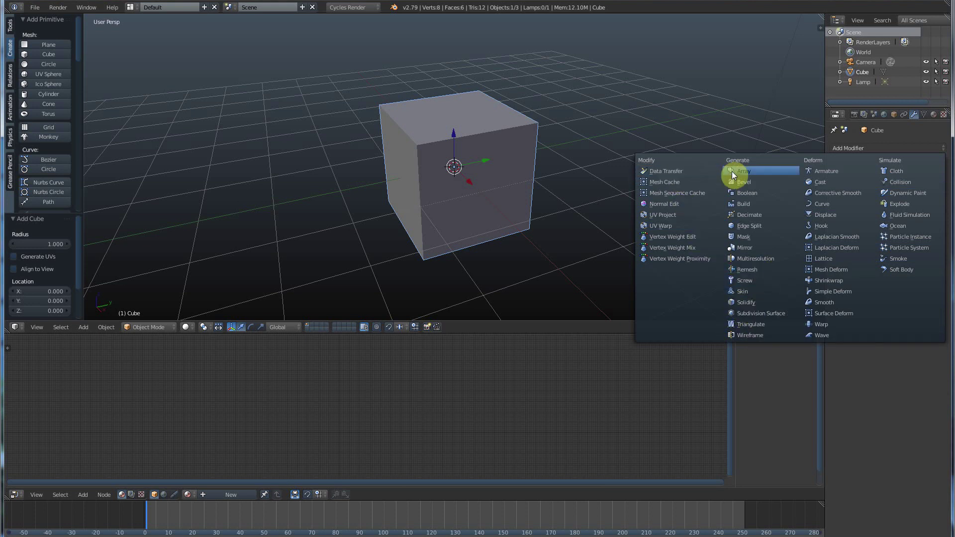
pyautogui.click(738, 314)
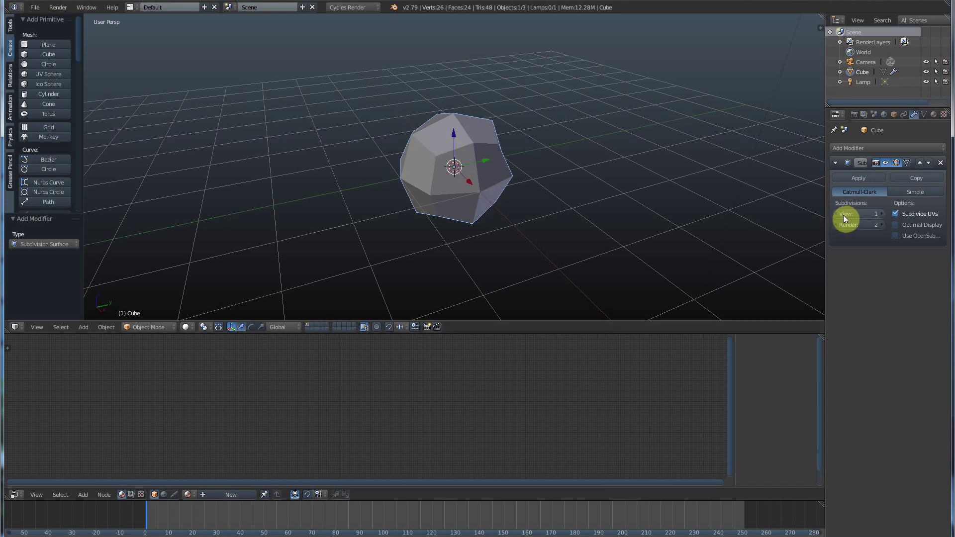
# Step: Try View subdivision levels from 0 to 3, settling on 2
pyautogui.click(882, 214)
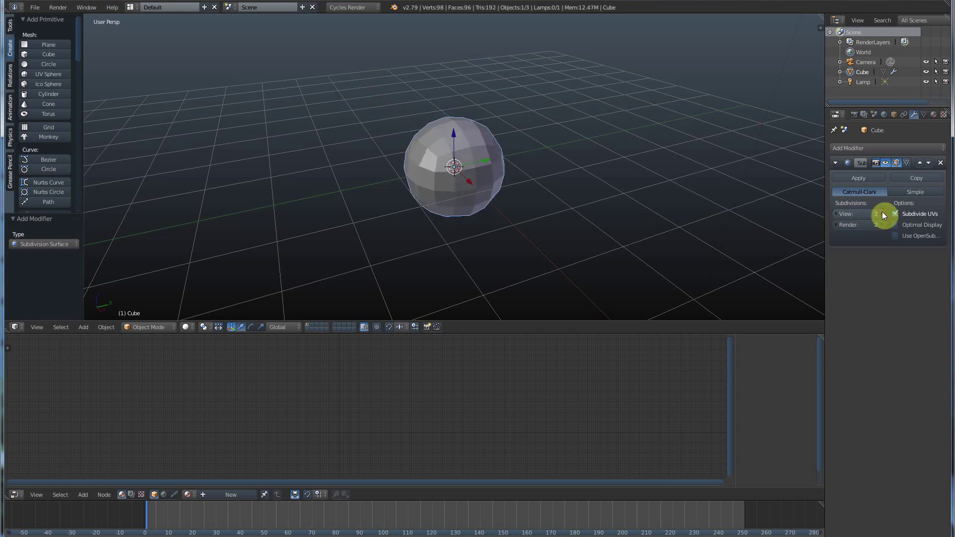
pyautogui.click(883, 213)
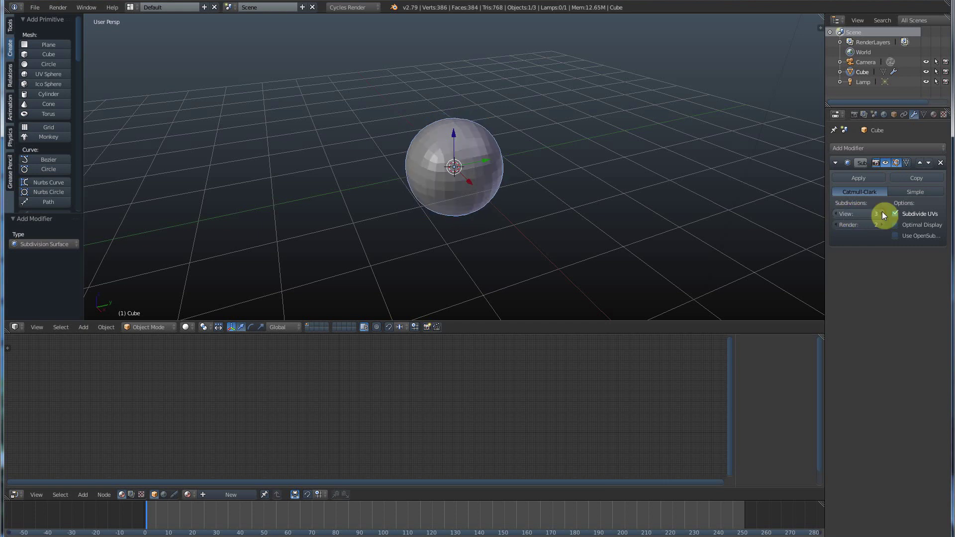
pyautogui.click(836, 214)
pyautogui.click(835, 214)
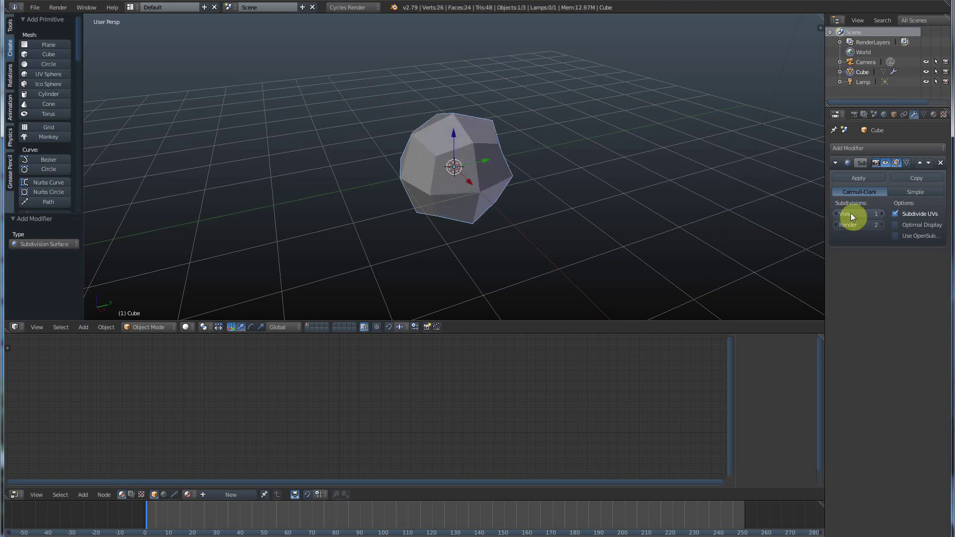
pyautogui.click(836, 213)
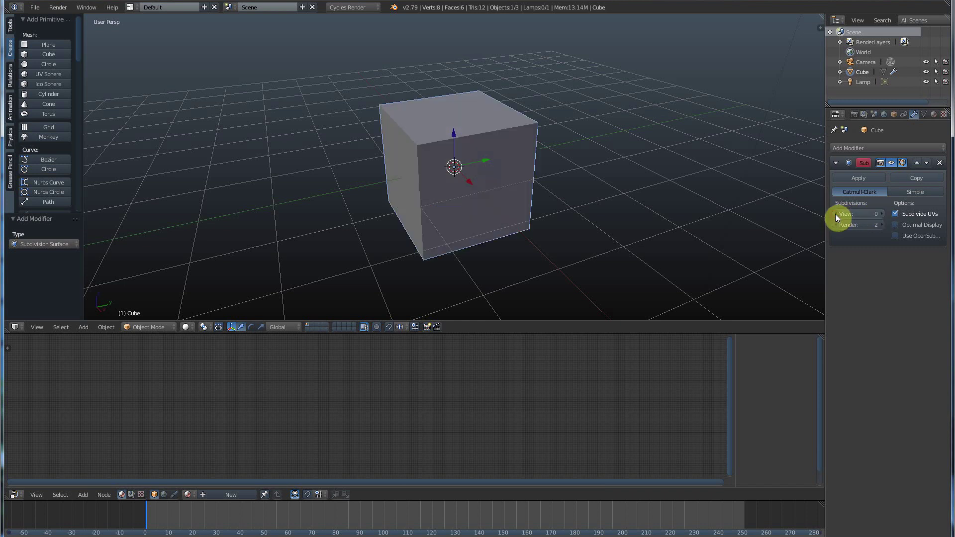
pyautogui.click(882, 213)
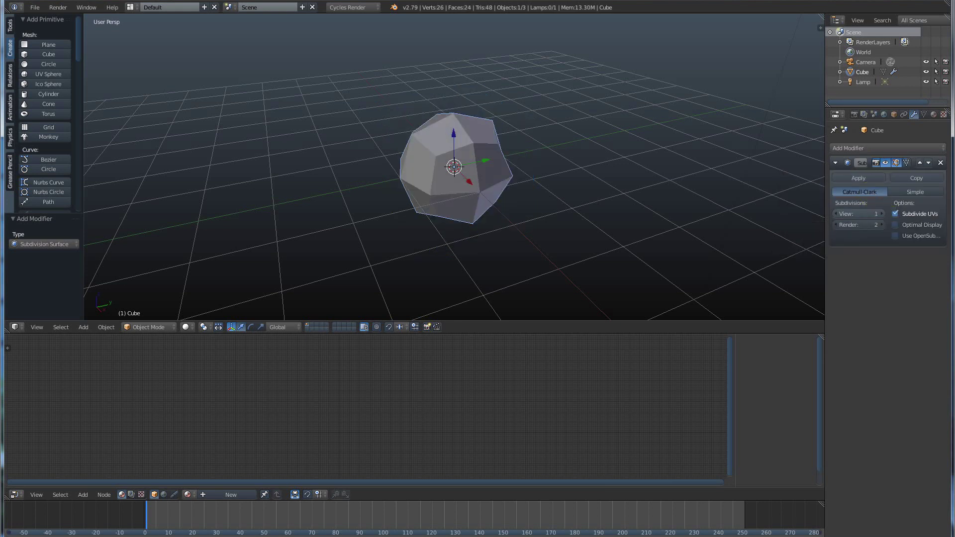
pyautogui.click(882, 213)
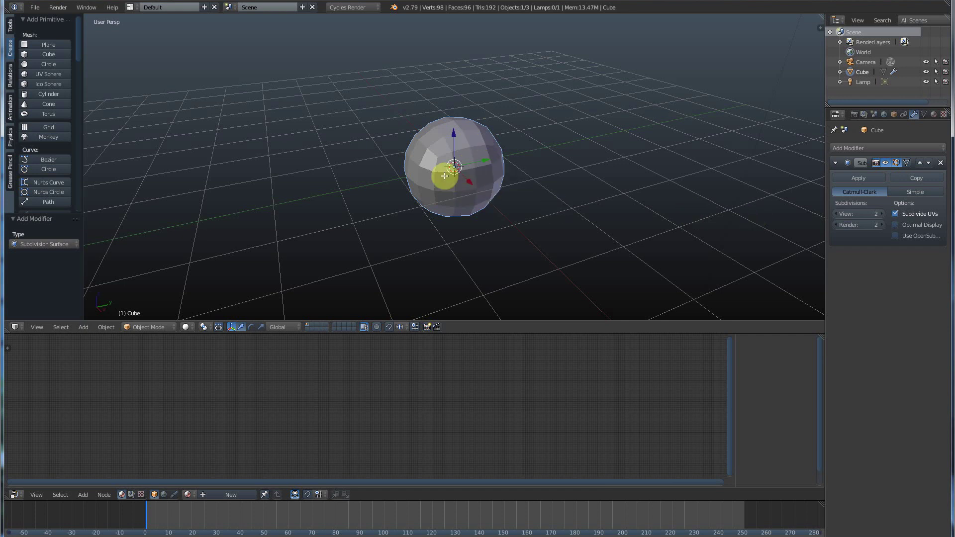
# Step: Enter Edit Mode on the cube and step View subdivisions from 0 up to 3
pyautogui.press('Tab')
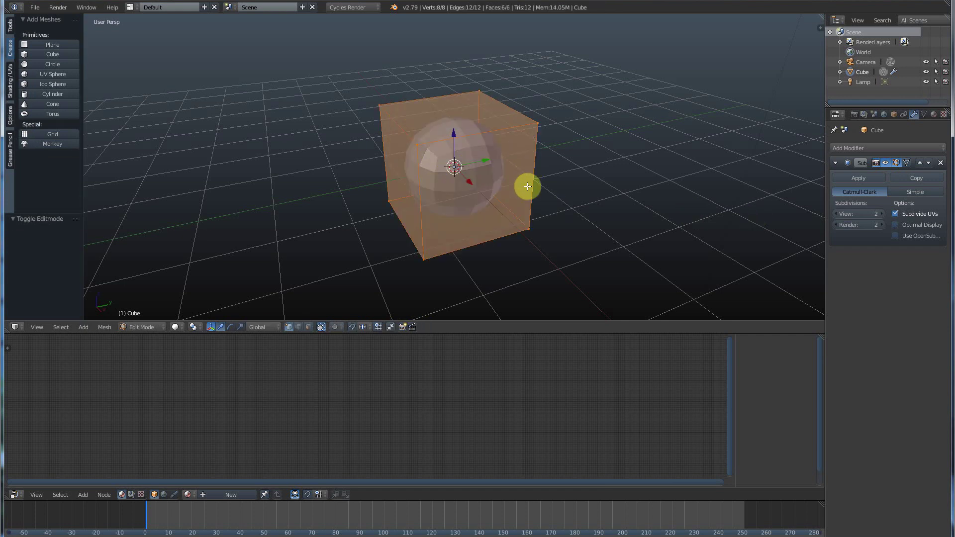
pyautogui.click(837, 214)
pyautogui.click(836, 214)
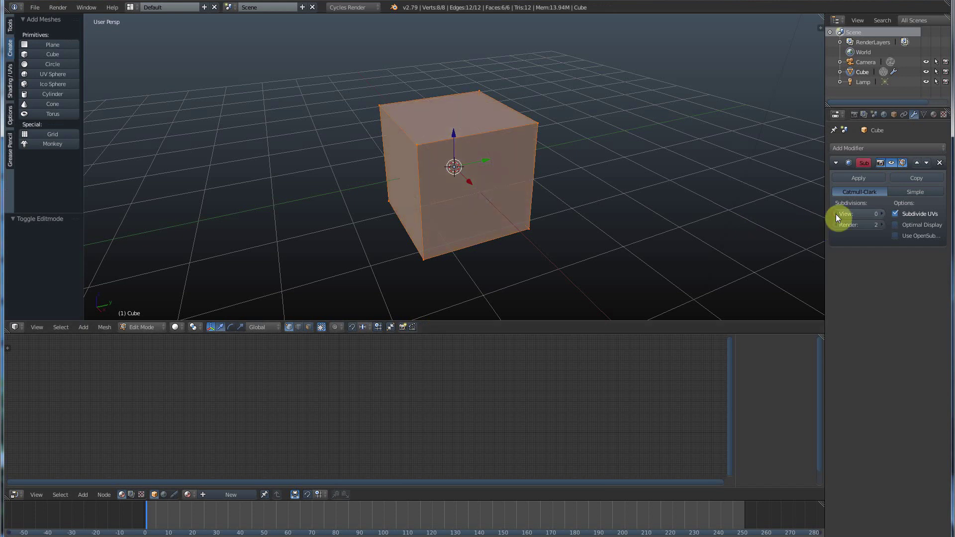
pyautogui.click(882, 213)
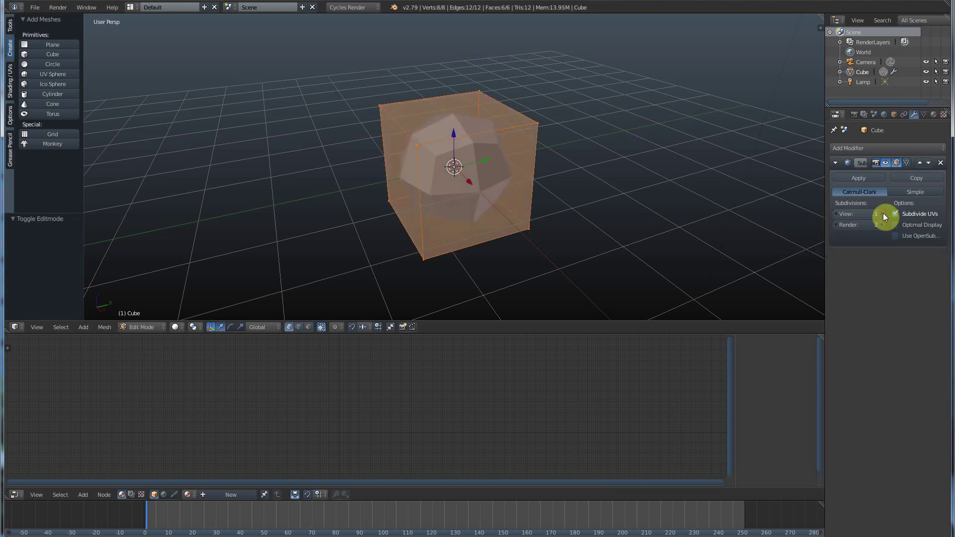
pyautogui.click(883, 213)
pyautogui.click(882, 213)
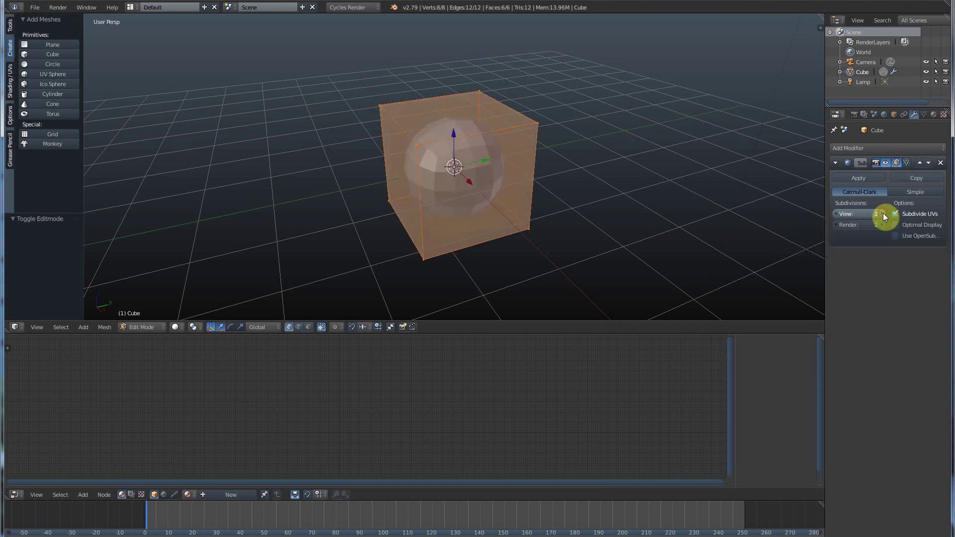
pyautogui.click(10, 79)
# Step: Cut two edge loops around the cube with Loop Cut and Slide, sliding the second one
pyautogui.click(10, 25)
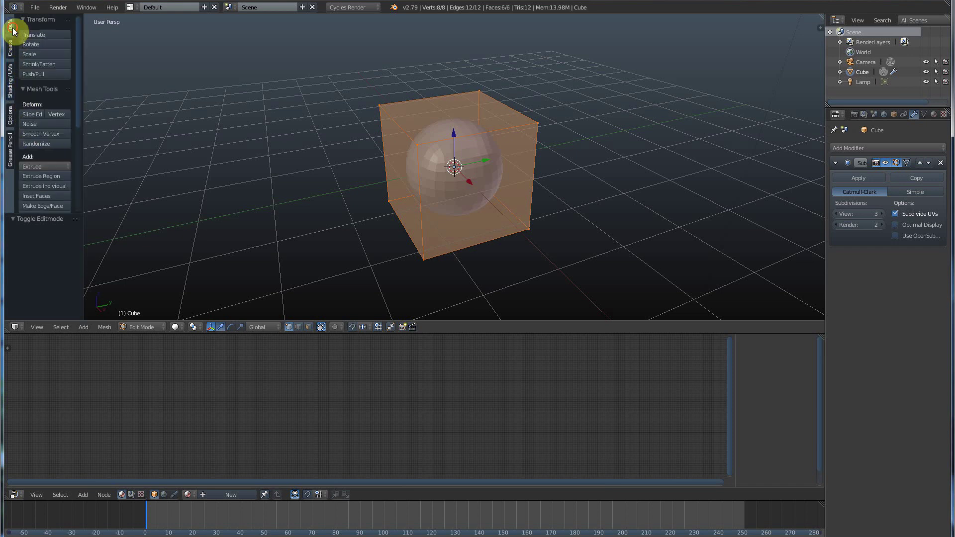
pyautogui.scroll(-3, 40, 189)
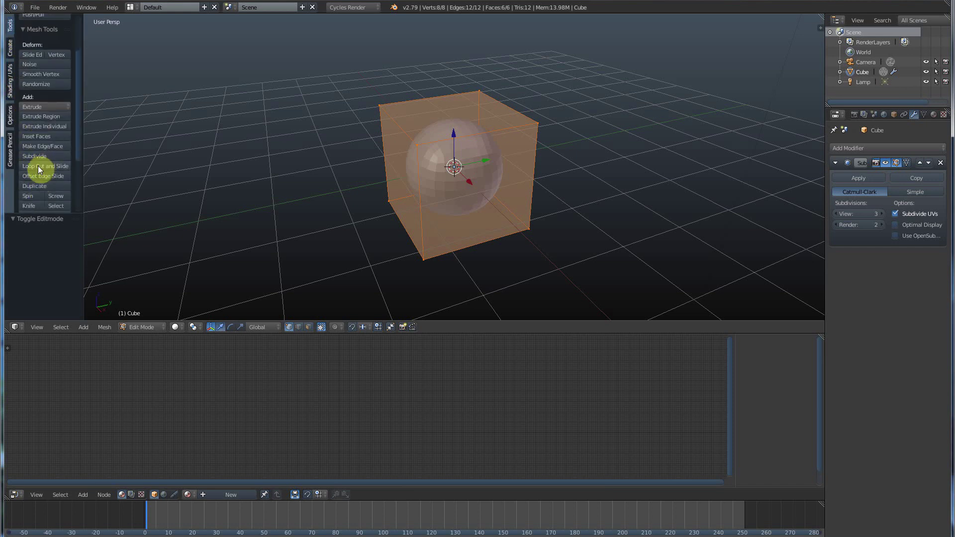
pyautogui.click(38, 166)
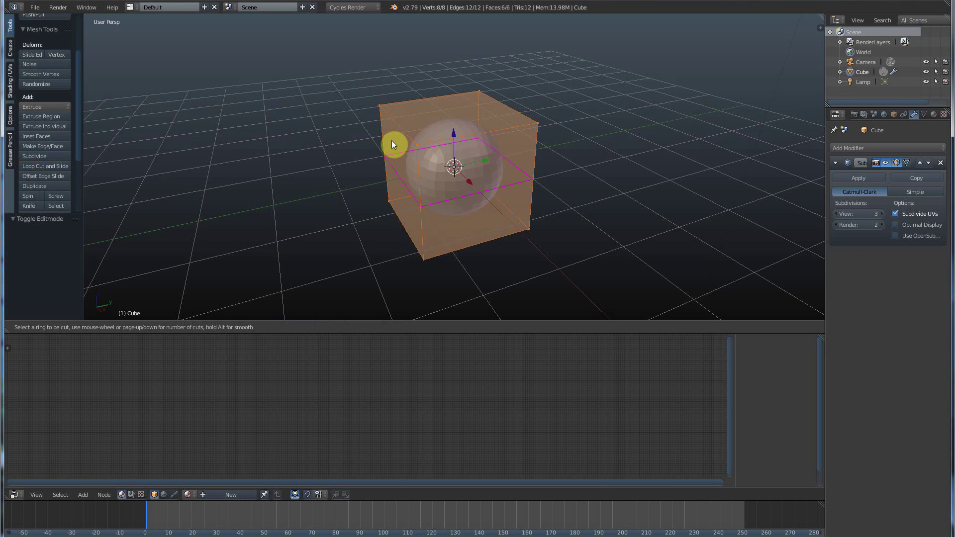
pyautogui.click(401, 131)
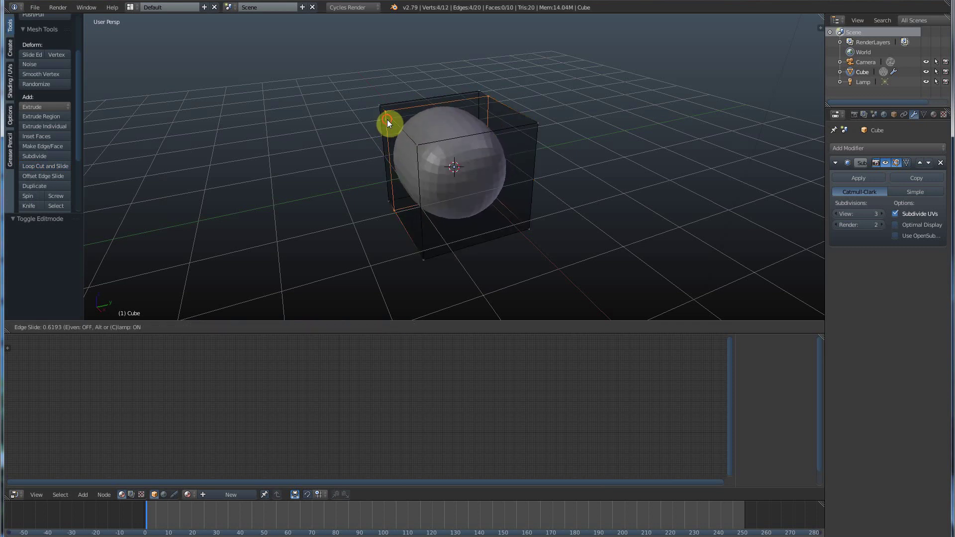
pyautogui.click(387, 119)
pyautogui.hotkey('ctrl', 'r')
pyautogui.doubleClick(408, 140)
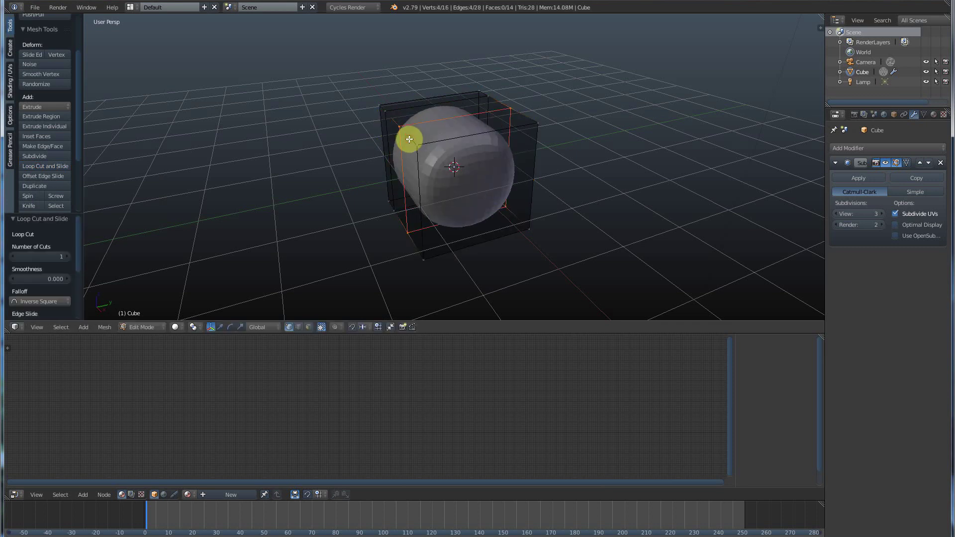
pyautogui.click(422, 154)
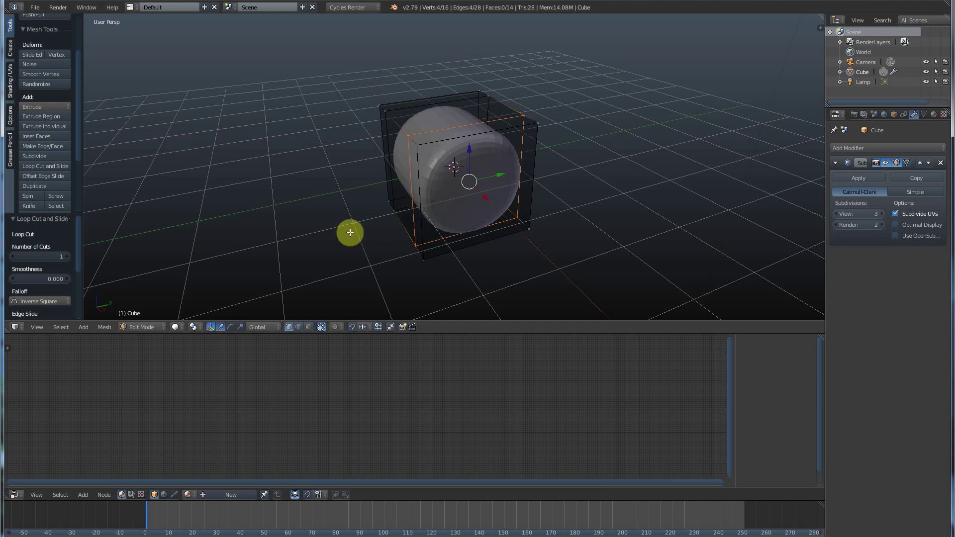
pyautogui.moveTo(351, 232); pyautogui.dragTo(378, 227, button='middle')
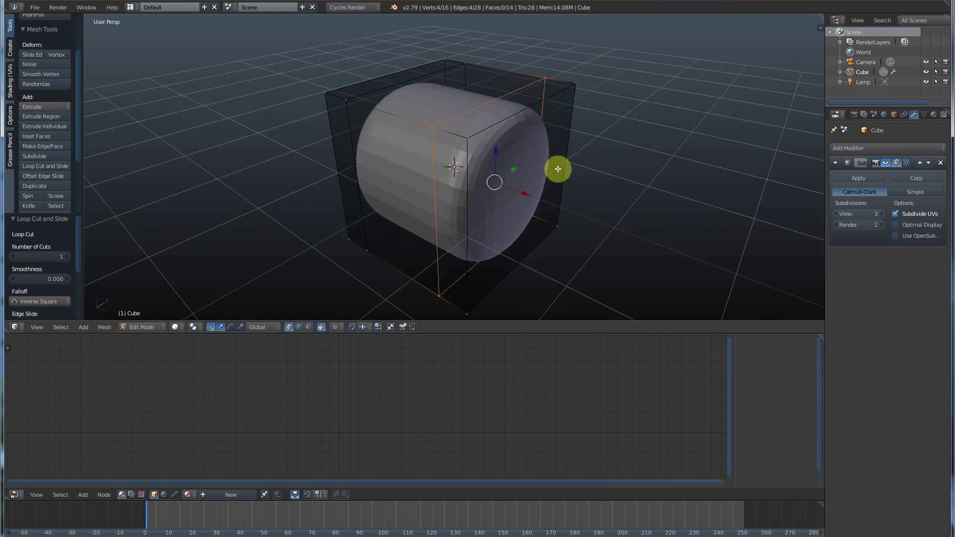
# Step: Turn View subdivisions off to 0, then back up to 3
pyautogui.click(835, 213)
pyautogui.click(836, 213)
pyautogui.click(836, 213)
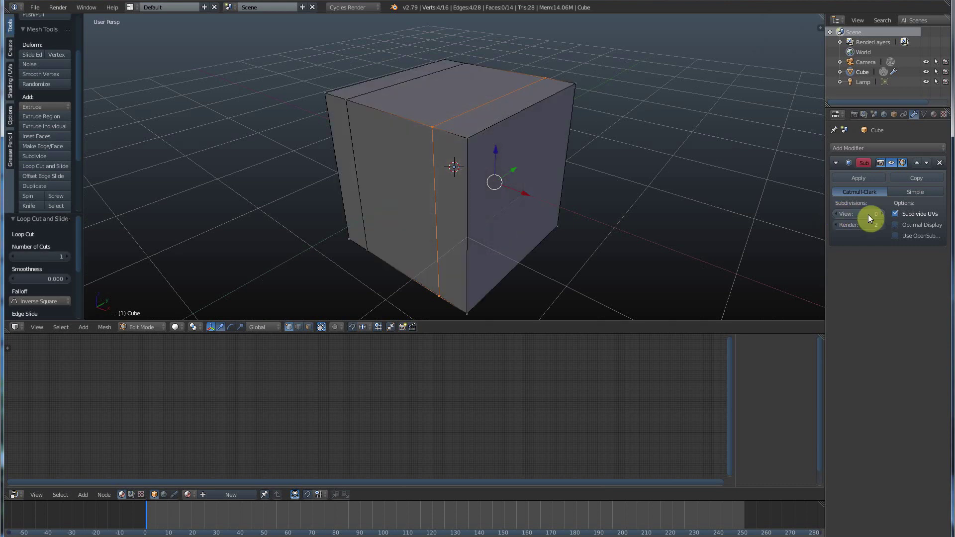
pyautogui.click(881, 213)
pyautogui.click(881, 214)
pyautogui.click(881, 214)
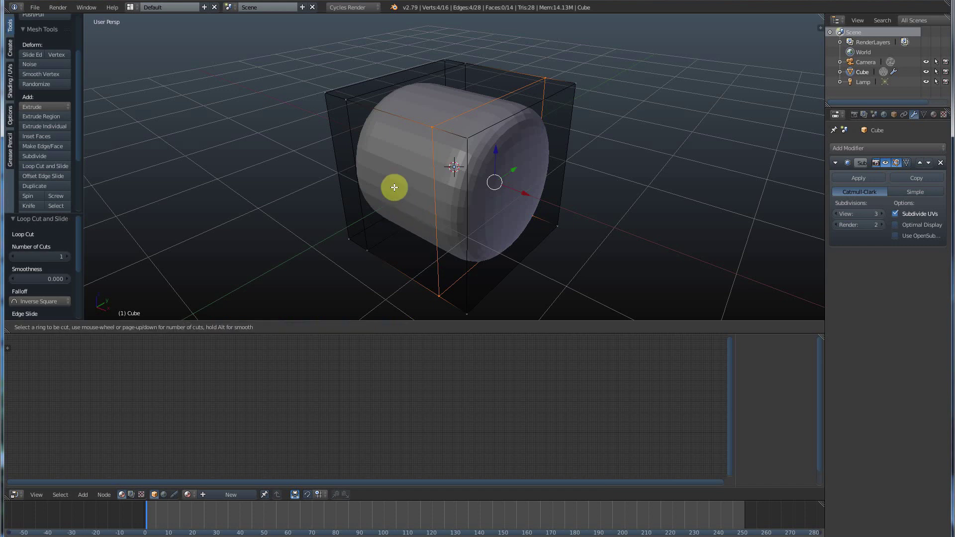
# Step: Add Ctrl+R loop cuts slid near the top, bottom, front and back-right edges
pyautogui.click(437, 184)
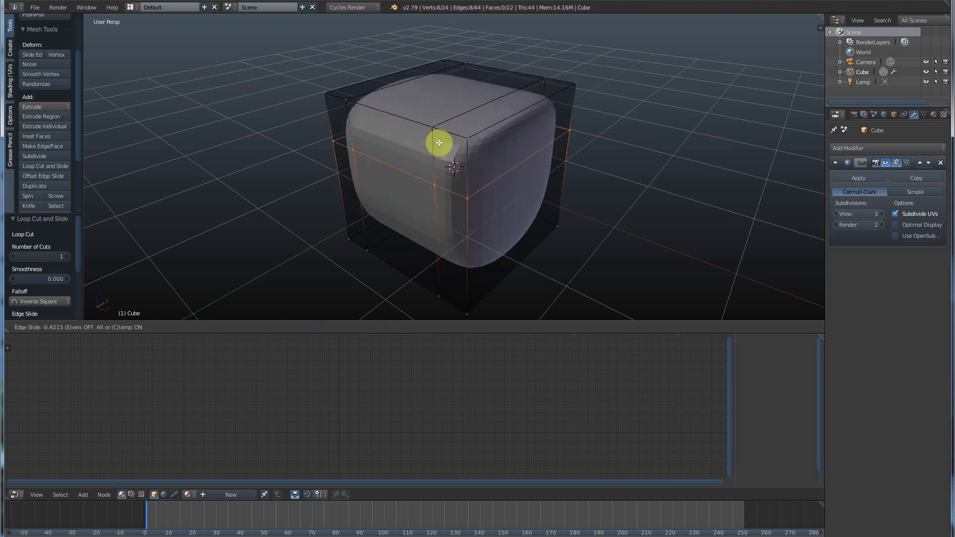
pyautogui.click(437, 106)
pyautogui.hotkey('ctrl', 'r')
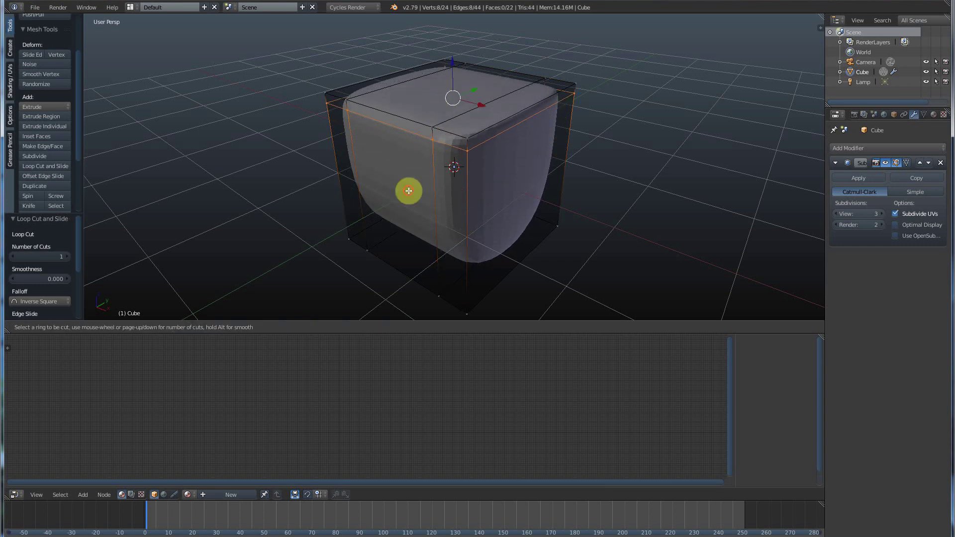
pyautogui.click(433, 199)
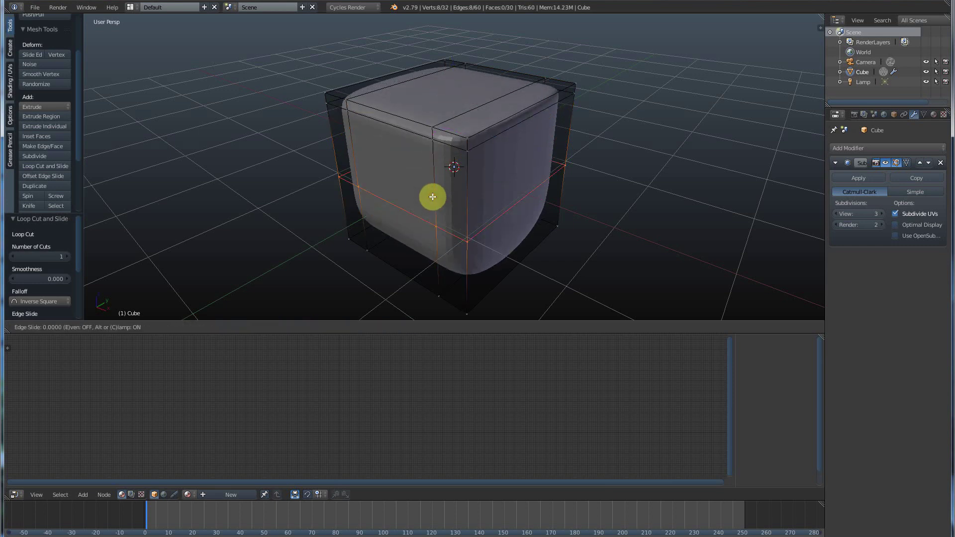
pyautogui.click(426, 258)
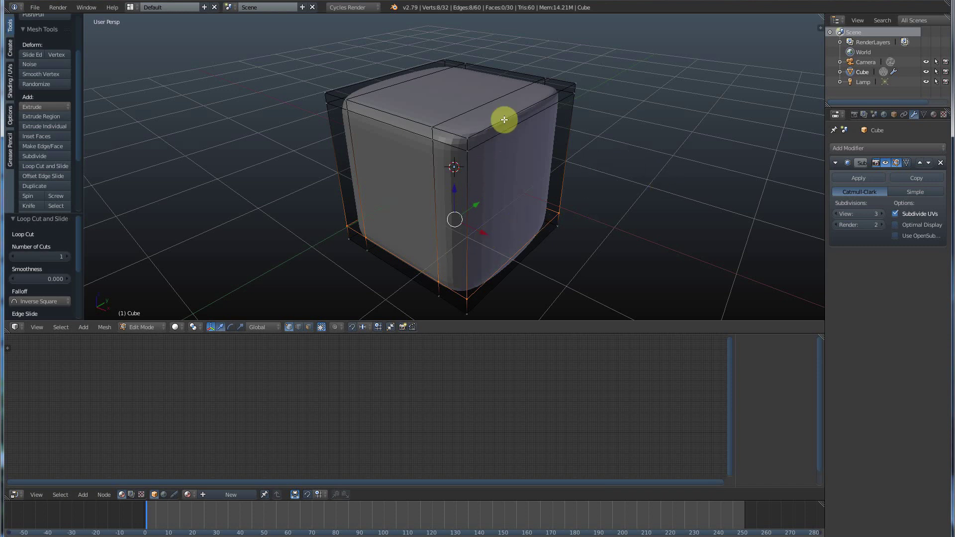
pyautogui.hotkey('ctrl', 'r')
pyautogui.click(481, 132)
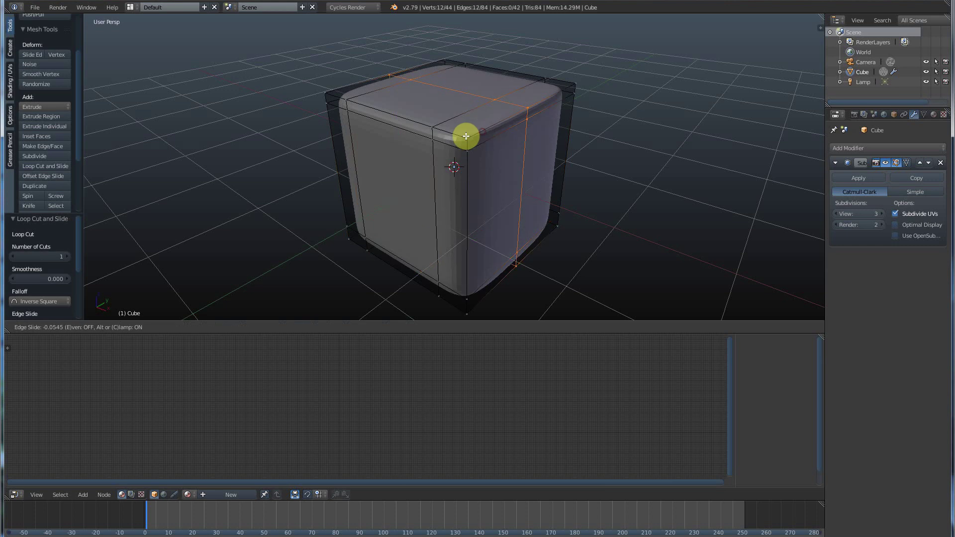
pyautogui.click(433, 149)
pyautogui.hotkey('ctrl', 'r')
pyautogui.click(519, 107)
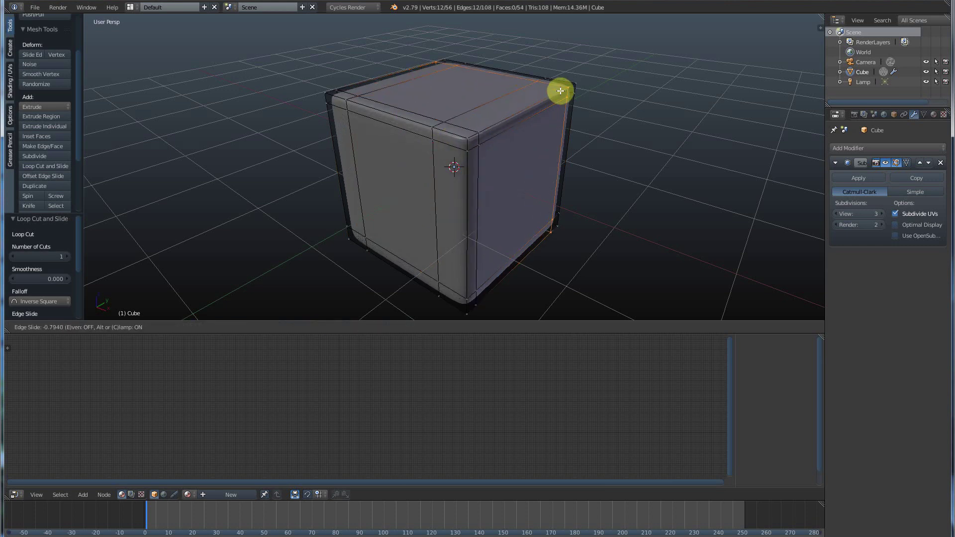
pyautogui.click(561, 90)
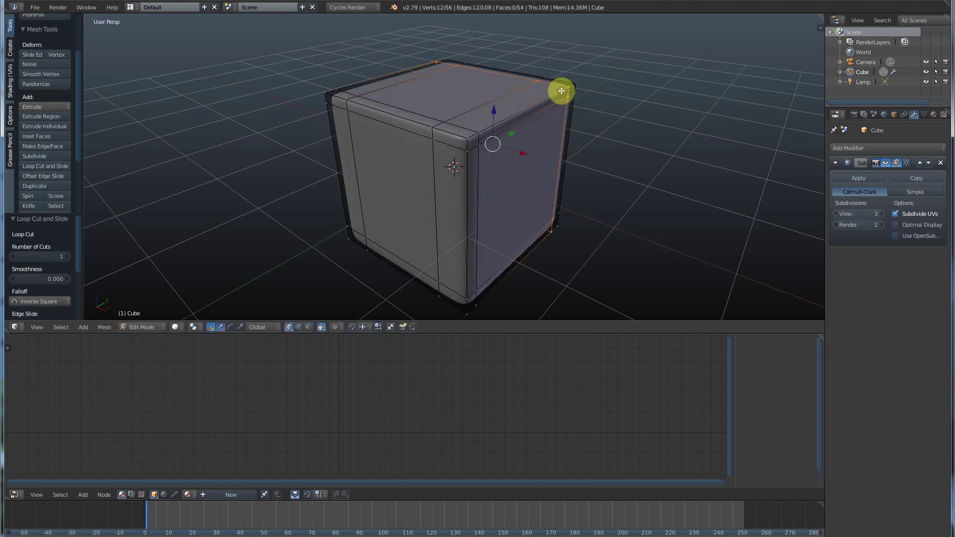
# Step: Compare View subdivisions from 0 to above 4, settling at 3
pyautogui.click(836, 213)
pyautogui.click(836, 213)
pyautogui.click(836, 214)
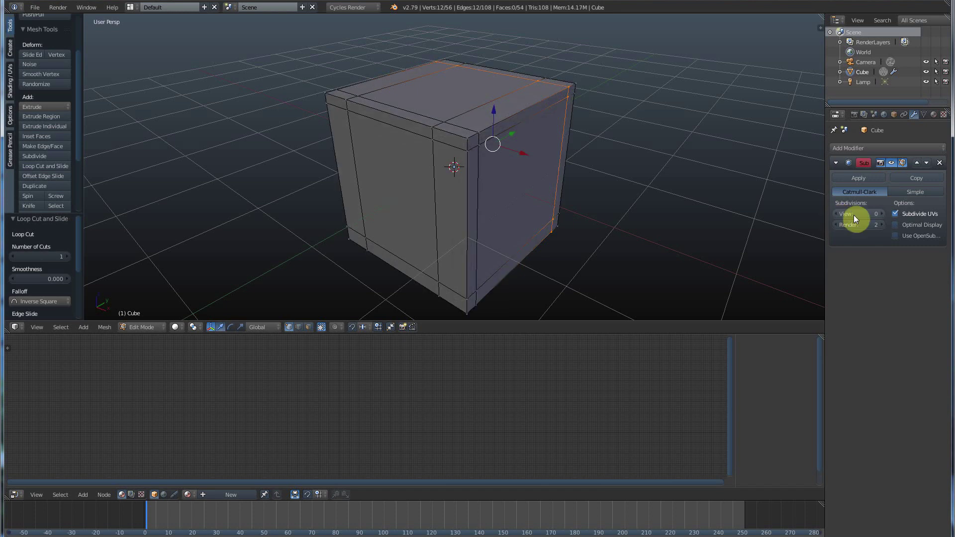
pyautogui.click(882, 214)
pyautogui.click(882, 213)
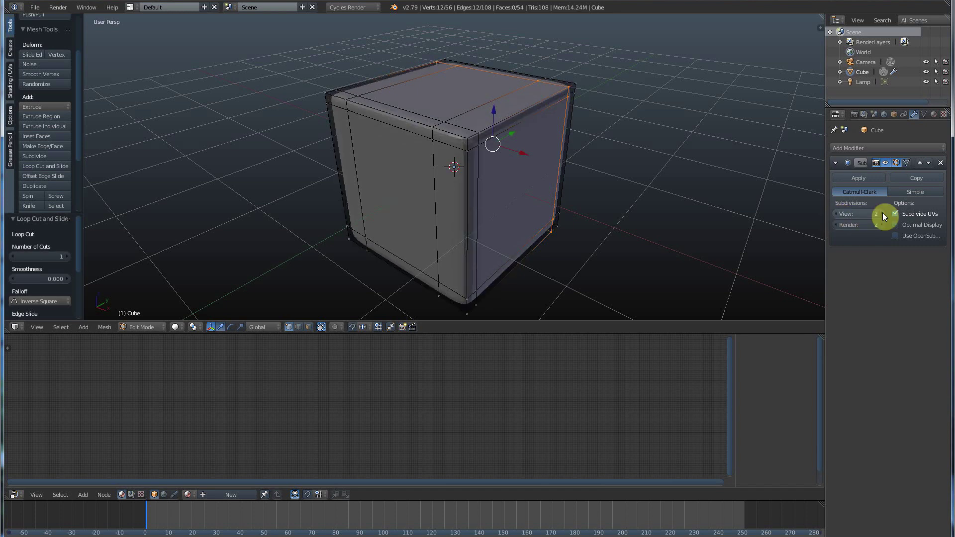
pyautogui.click(882, 213)
pyautogui.click(883, 214)
pyautogui.click(883, 214)
pyautogui.click(883, 214)
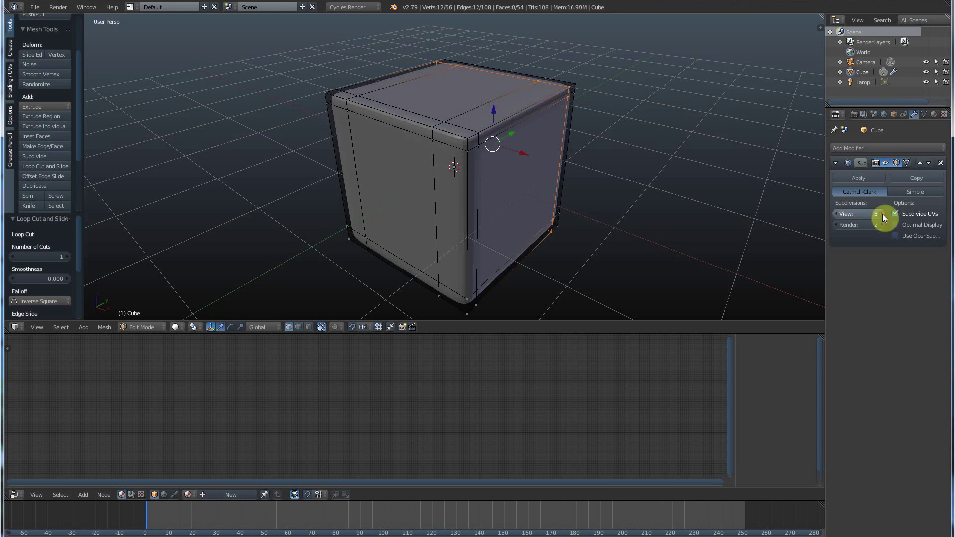
pyautogui.click(835, 213)
pyautogui.click(837, 212)
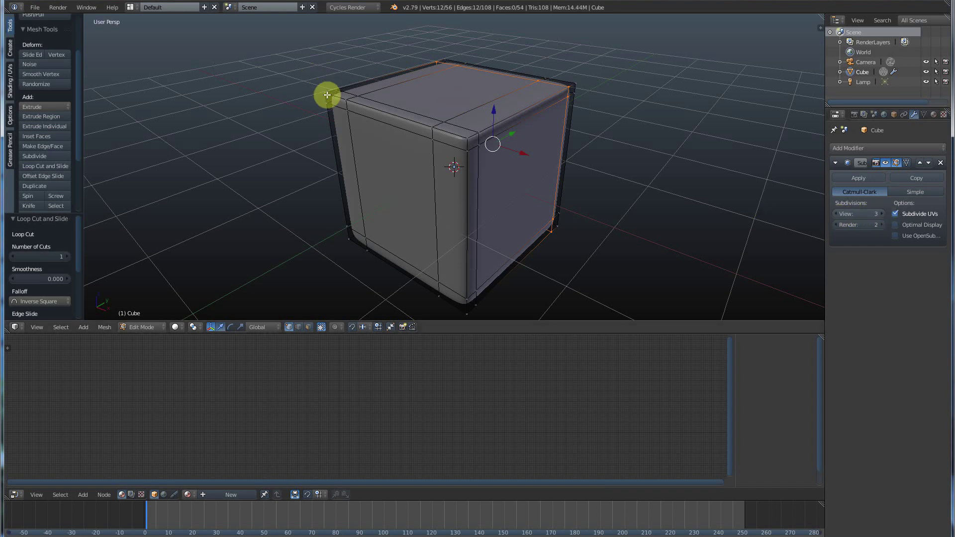
# Step: In Vertex select mode, pull the top-left corner vertex outward and up
pyautogui.hotkey('ctrl', 'Tab')
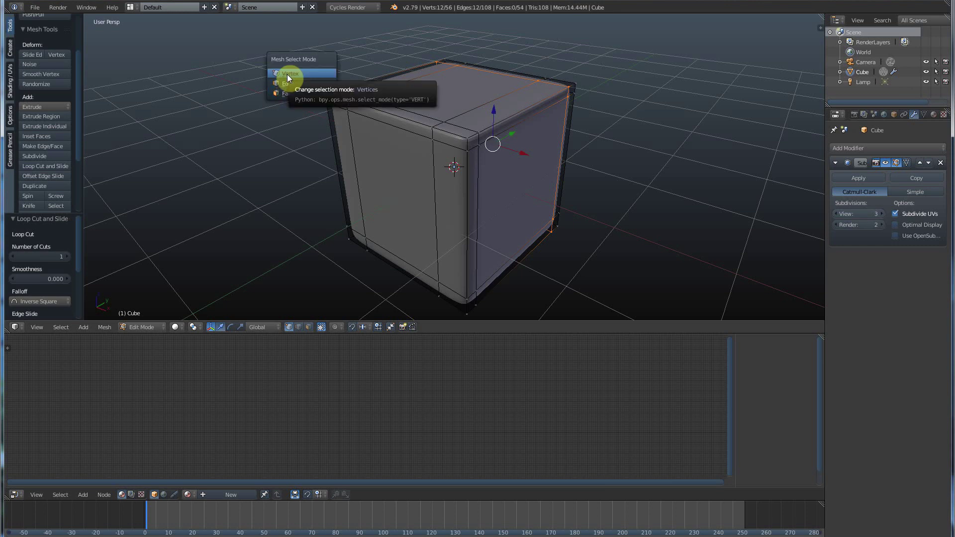
pyautogui.click(287, 74)
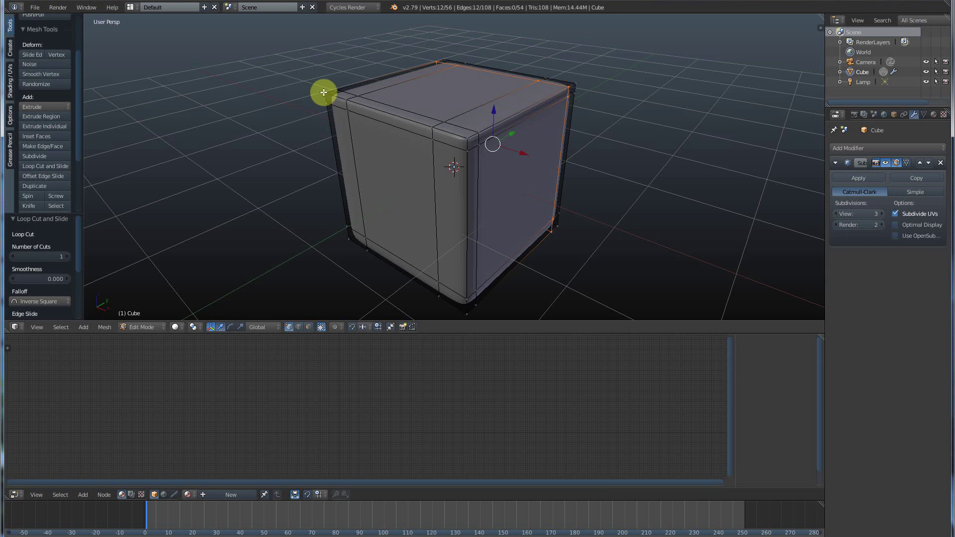
pyautogui.rightClick(324, 93)
pyautogui.press('g')
pyautogui.press('z')
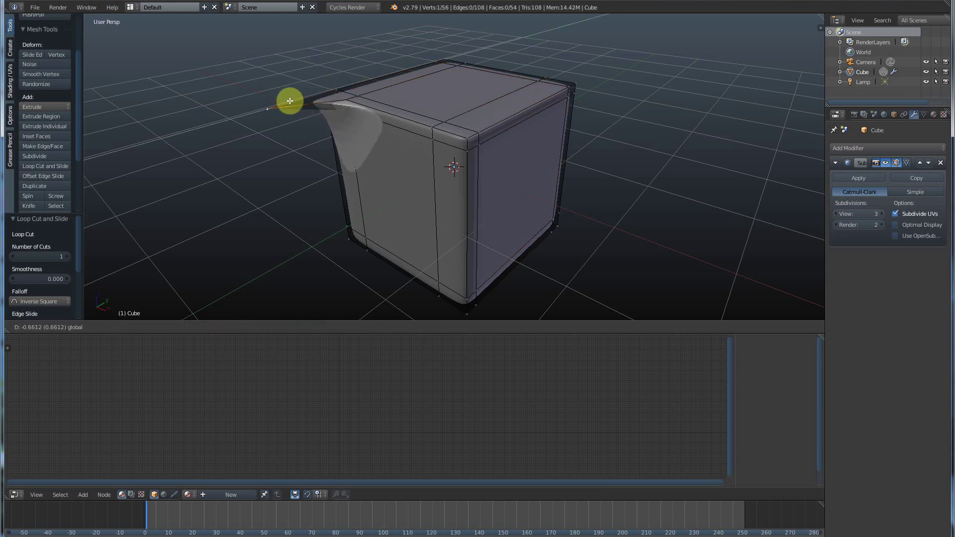
pyautogui.click(268, 27)
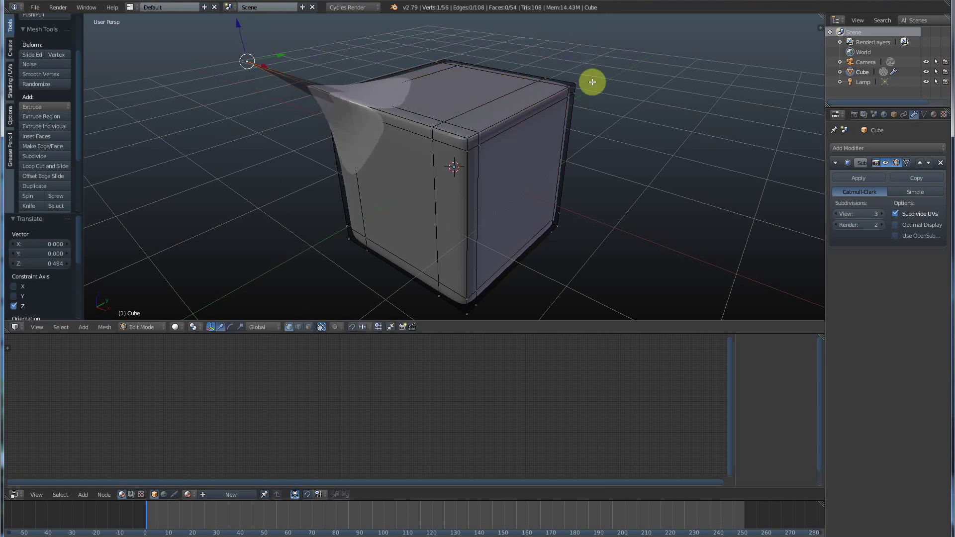
# Step: Pull the top-right corner vertex outward along X, then move it along Z
pyautogui.rightClick(572, 86)
pyautogui.press('g')
pyautogui.press('x')
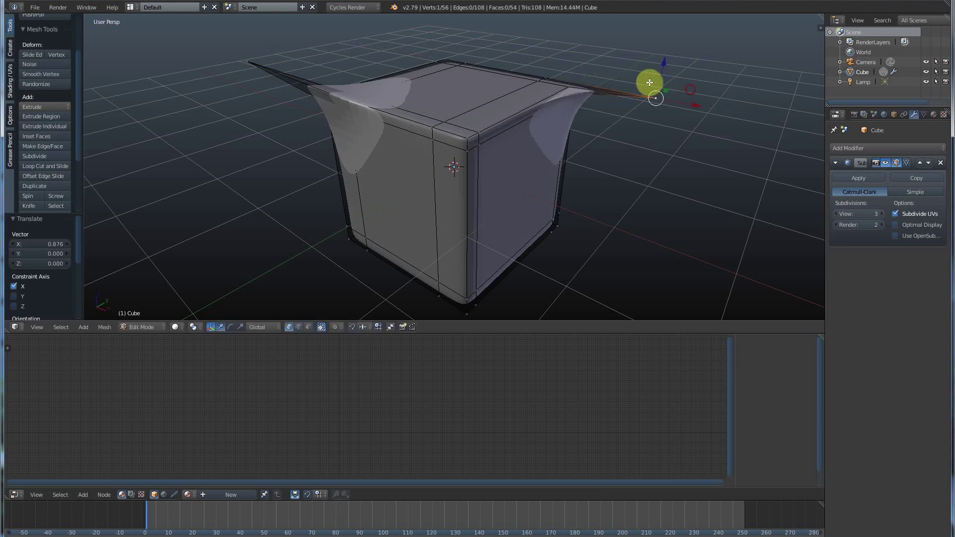
pyautogui.click(665, 64)
pyautogui.press('g')
pyautogui.press('z')
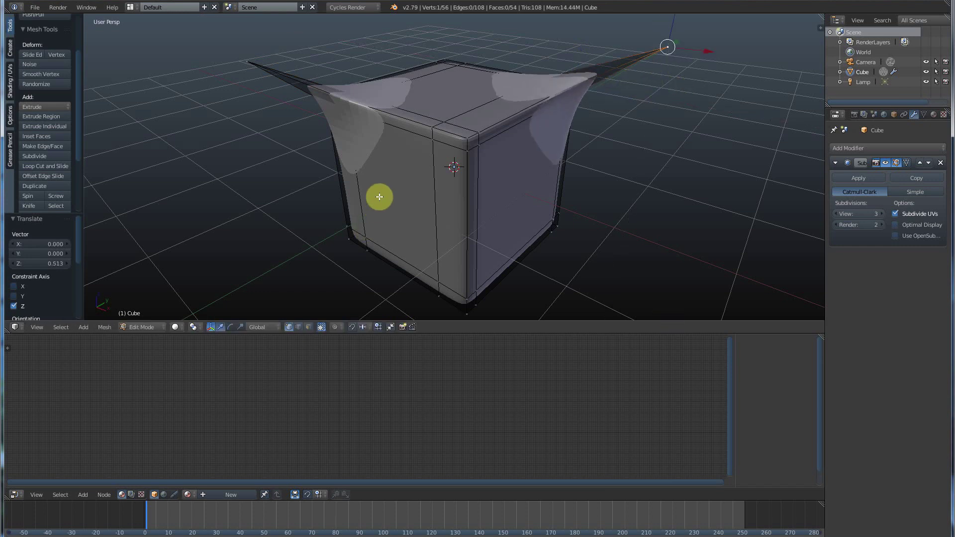
pyautogui.hotkey('ctrl', 'Tab')
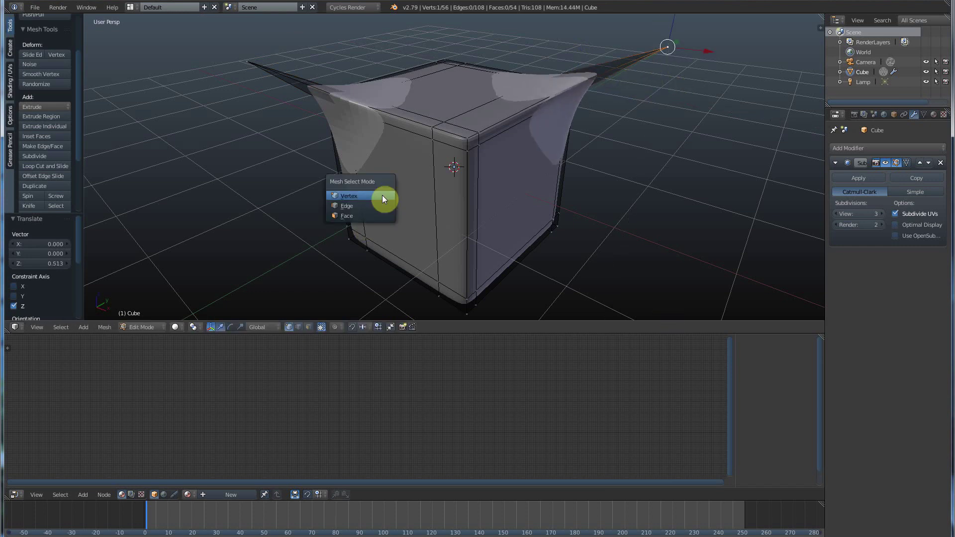
# Step: In Face select mode, raise the cube's top face straight up
pyautogui.click(362, 216)
pyautogui.rightClick(456, 86)
pyautogui.moveTo(451, 51); pyautogui.dragTo(466, 238)
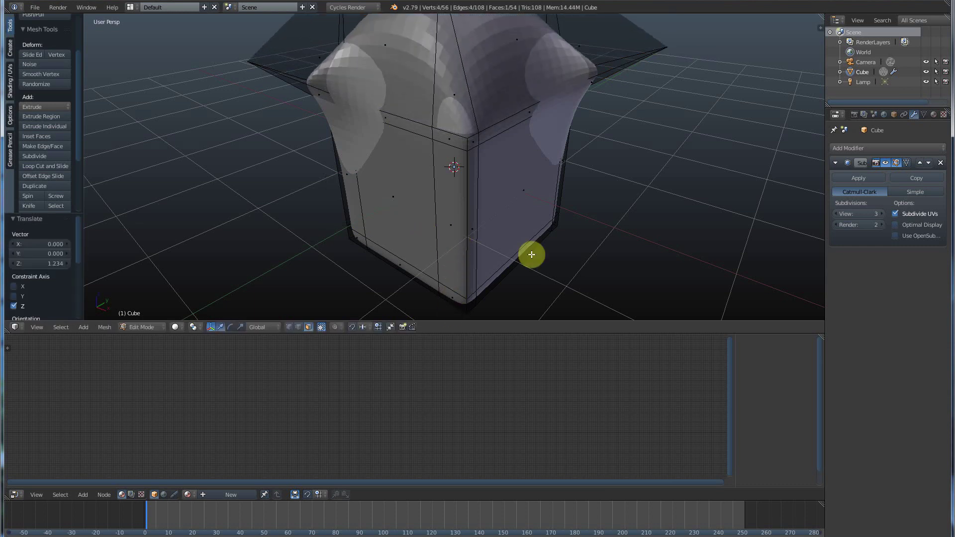
pyautogui.scroll(-3, 582, 225)
pyautogui.moveTo(514, 220); pyautogui.dragTo(405, 216, button='middle')
# Step: Push one side face out along X and the front face out along Y
pyautogui.rightClick(420, 180)
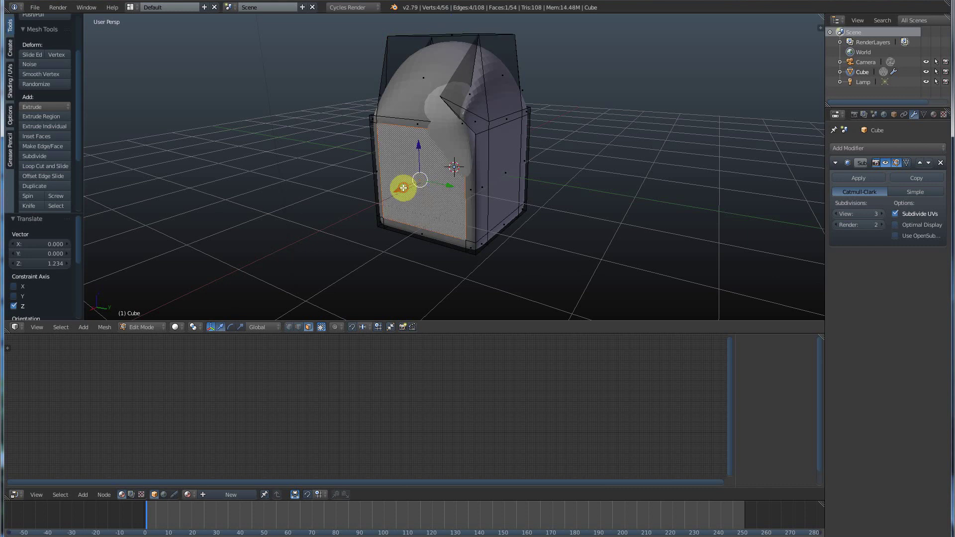
pyautogui.press('g')
pyautogui.click(356, 200)
pyautogui.moveTo(465, 214); pyautogui.dragTo(461, 172, button='middle')
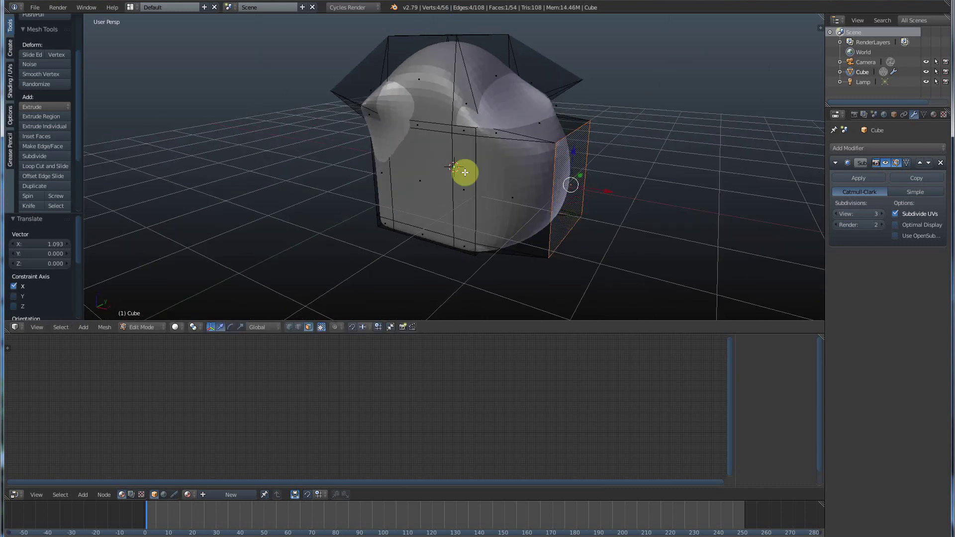
pyautogui.rightClick(421, 182)
pyautogui.press('g')
pyautogui.press('y')
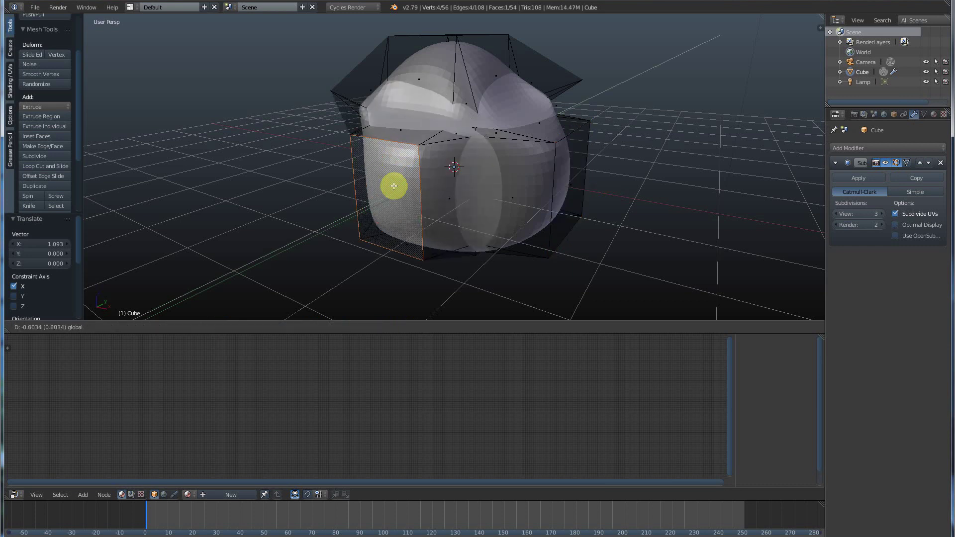
pyautogui.click(383, 189)
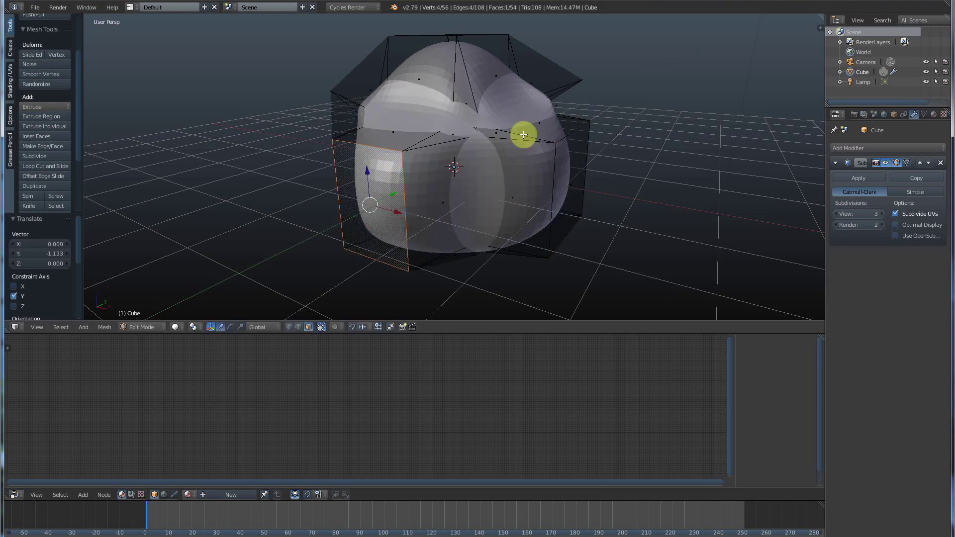
pyautogui.moveTo(461, 189); pyautogui.dragTo(428, 187, button='middle')
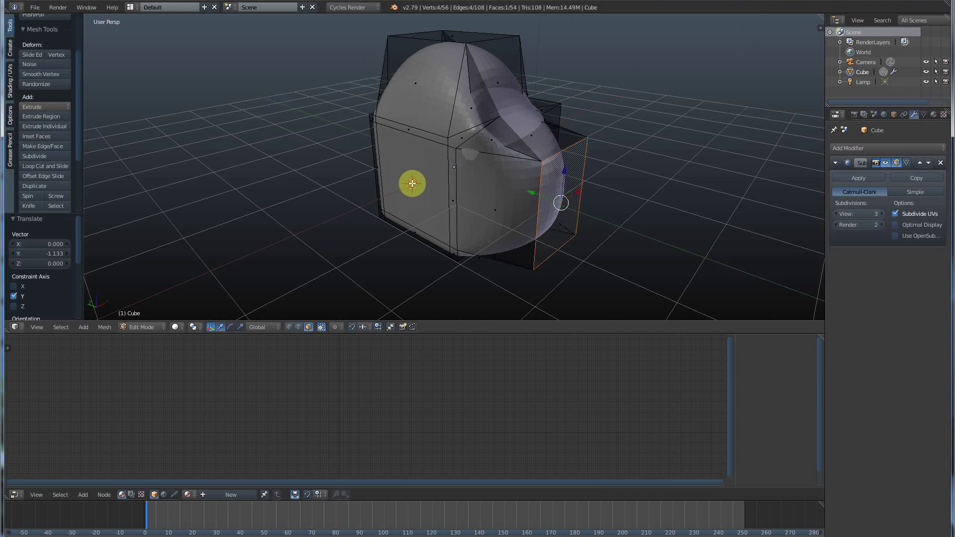
# Step: Push another side face outward along the X axis
pyautogui.rightClick(411, 183)
pyautogui.press('g')
pyautogui.press('x')
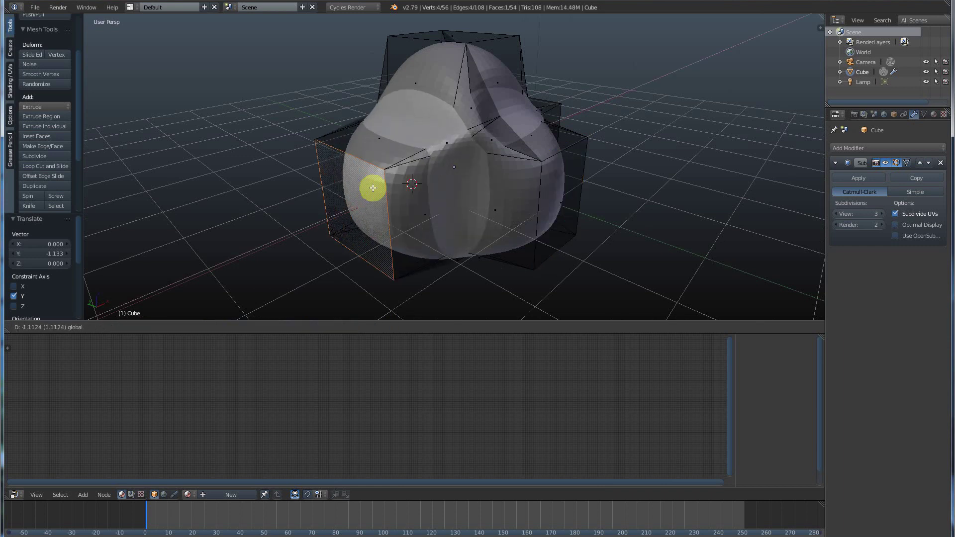
pyautogui.click(378, 189)
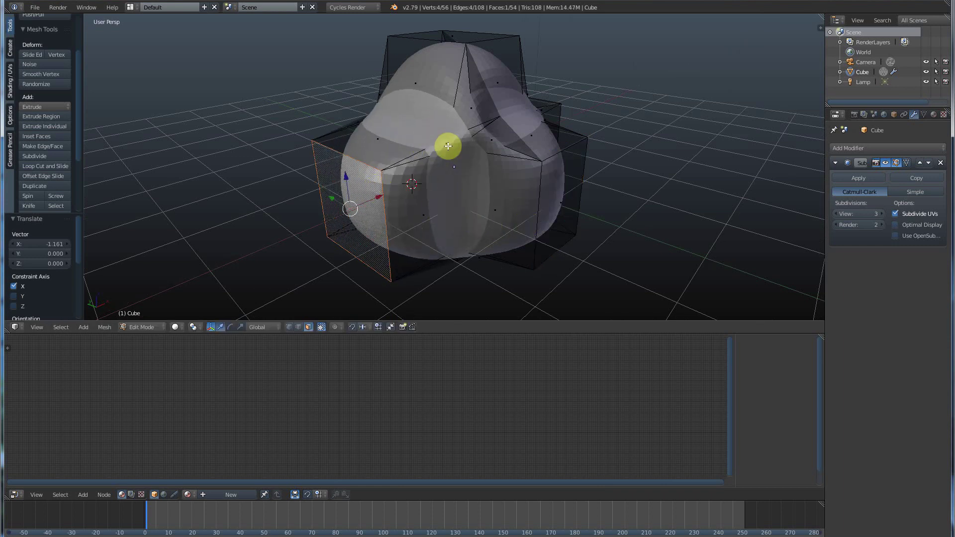
pyautogui.scroll(1, 462, 174)
pyautogui.scroll(-3, 462, 174)
pyautogui.scroll(2, 450, 183)
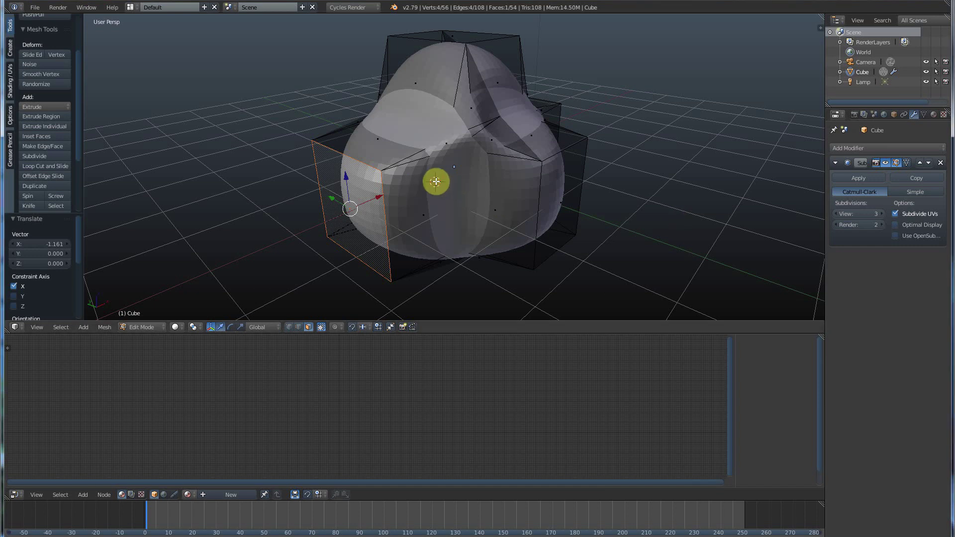
# Step: Return to Object Mode and delete the cube
pyautogui.press('a')
pyautogui.press('Tab')
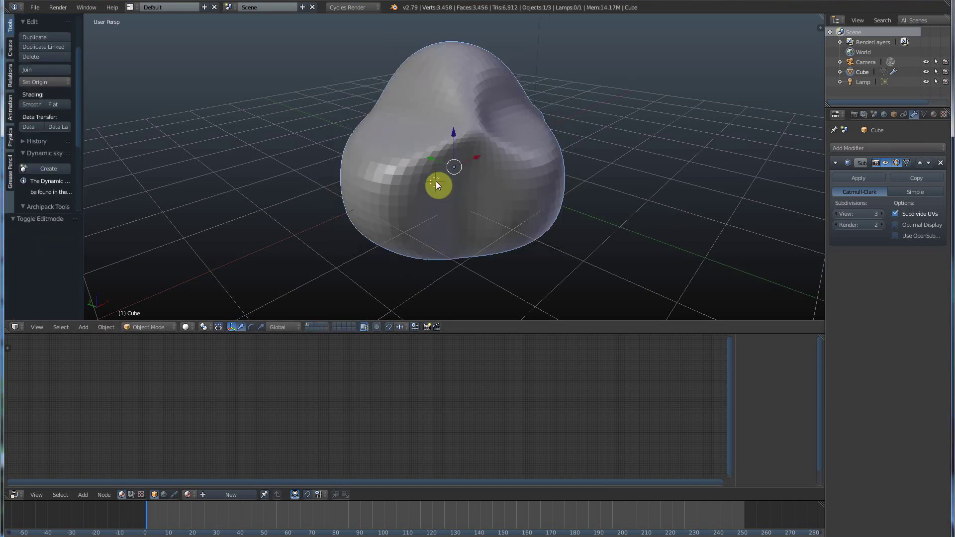
pyautogui.press('x')
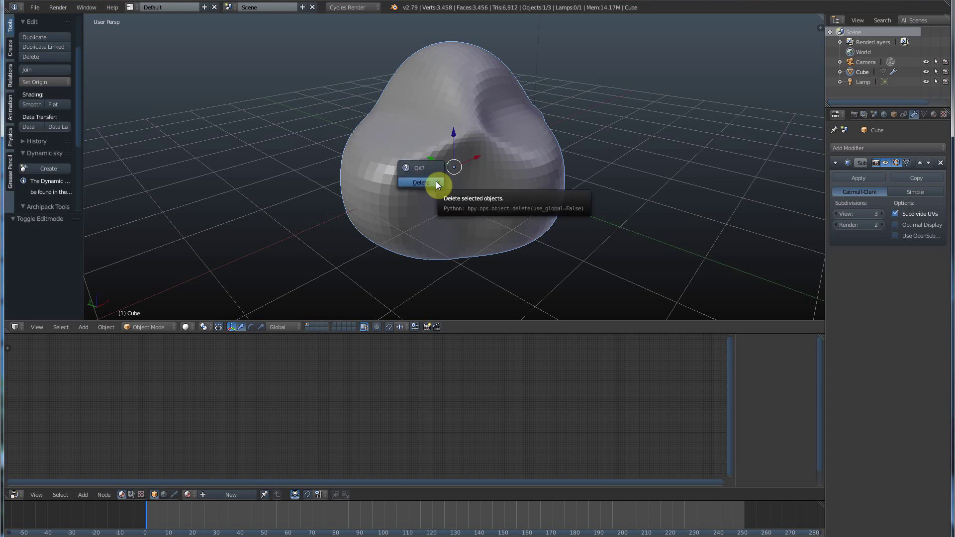
pyautogui.click(414, 183)
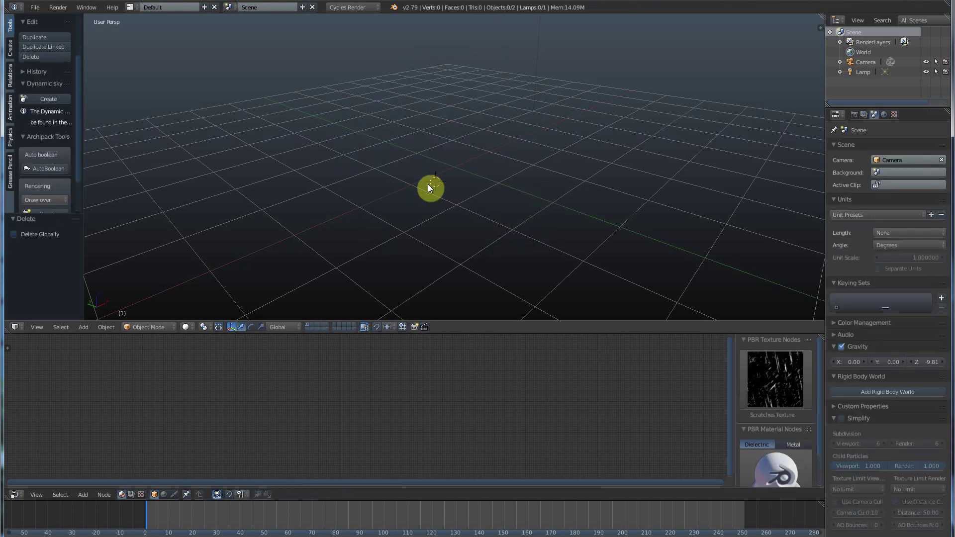
# Step: Add a Suzanne monkey head and give it smooth shading
pyautogui.click(10, 48)
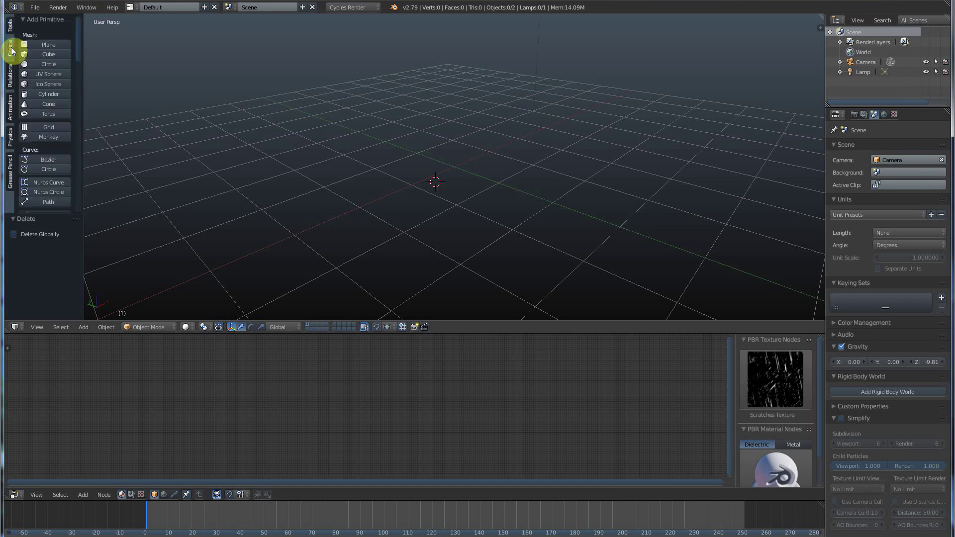
pyautogui.click(47, 138)
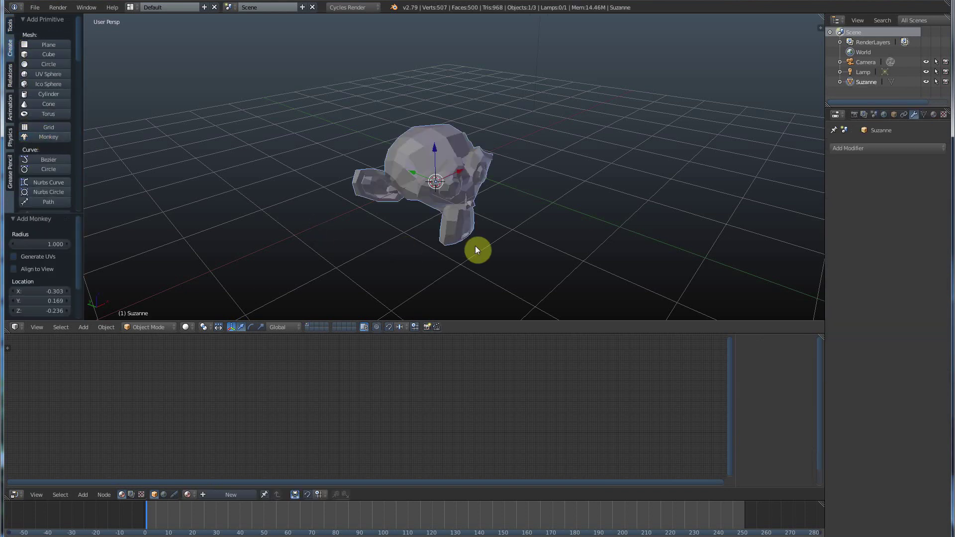
pyautogui.moveTo(476, 246); pyautogui.dragTo(400, 244, button='middle')
pyautogui.scroll(1, 400, 244)
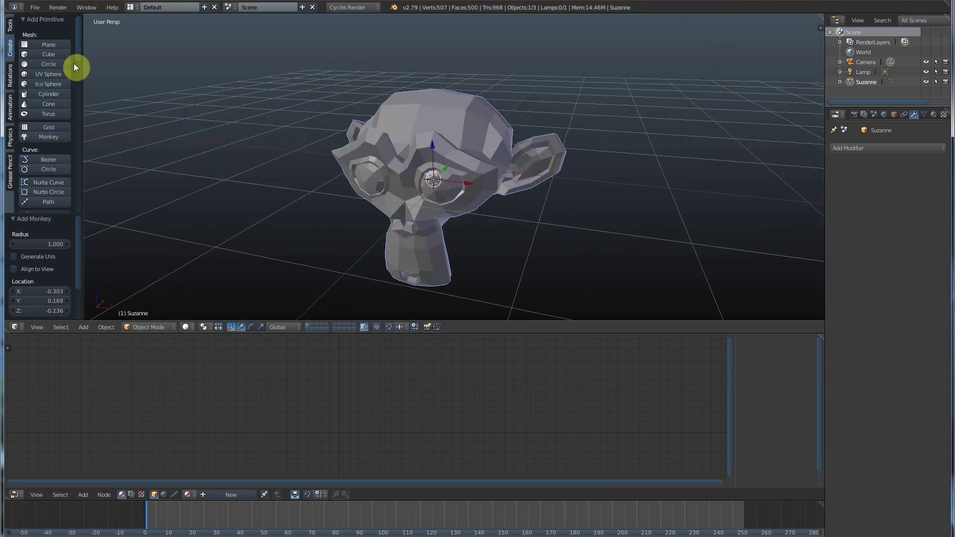
pyautogui.click(10, 26)
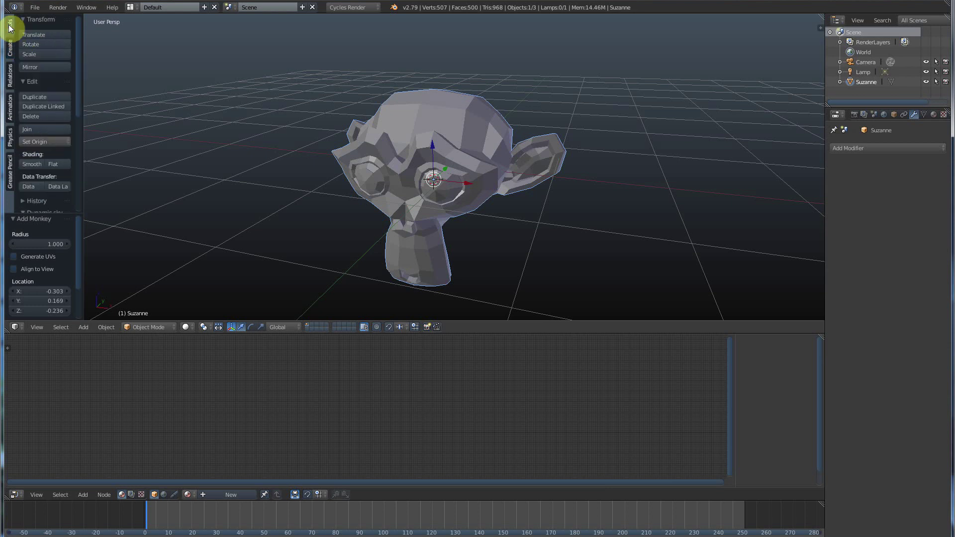
pyautogui.click(31, 165)
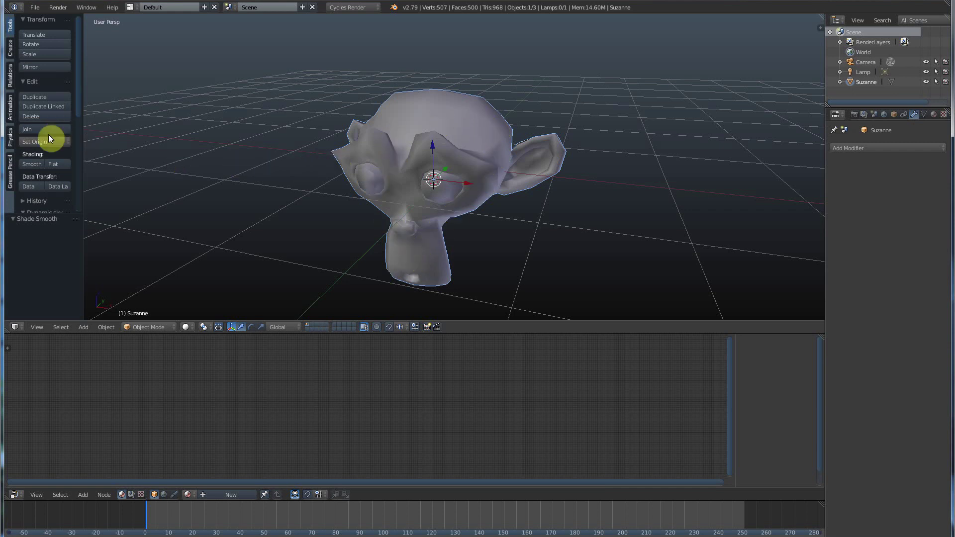
# Step: Add a Subdivision Surface modifier to Suzanne with View subdivisions at 4
pyautogui.click(51, 165)
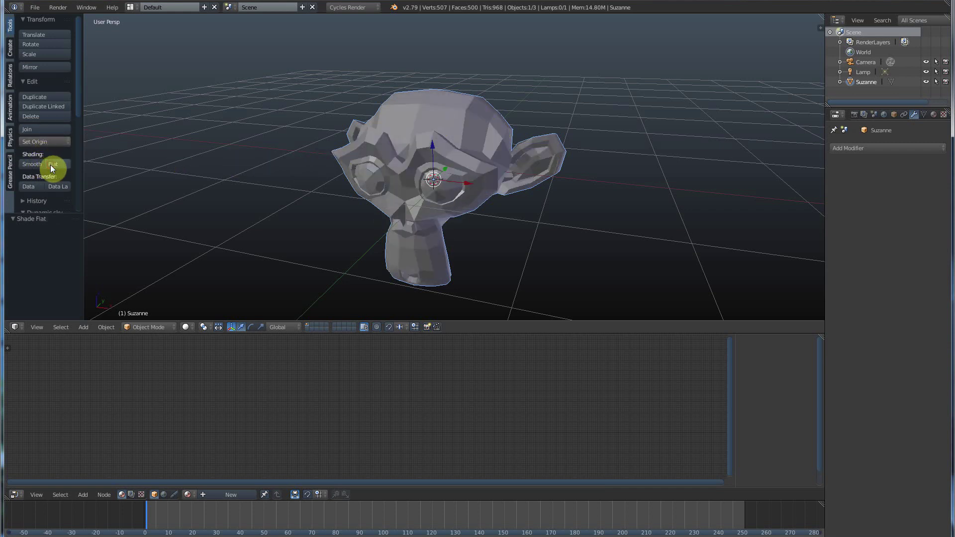
pyautogui.click(853, 147)
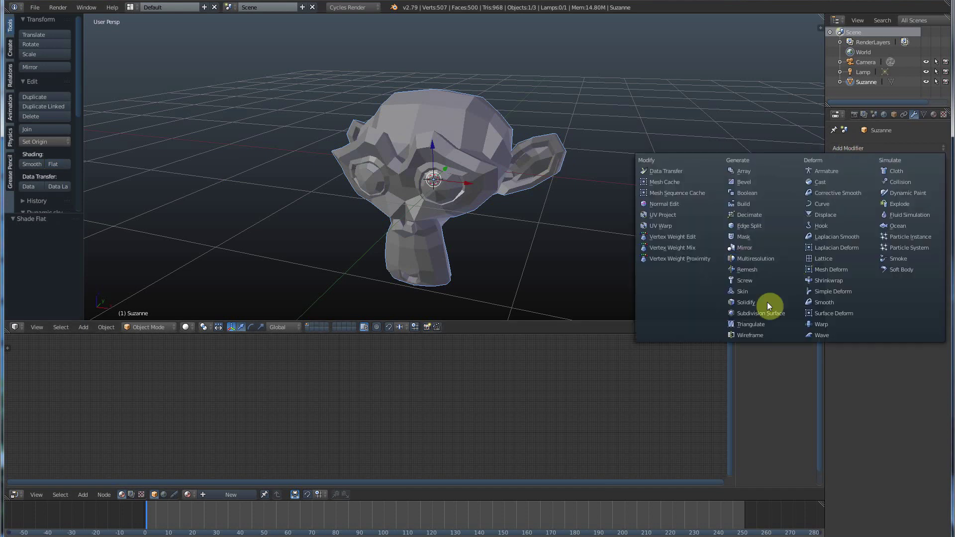
pyautogui.click(754, 314)
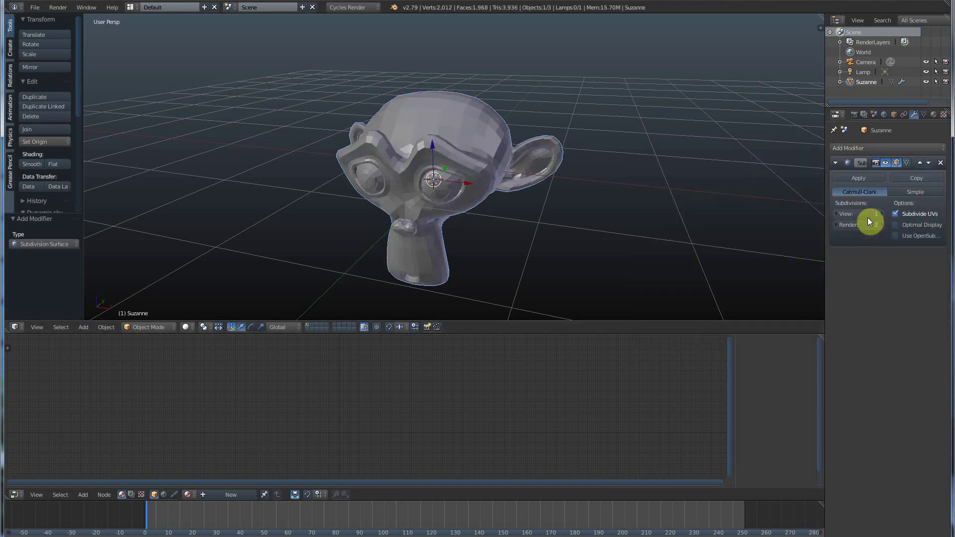
pyautogui.click(884, 214)
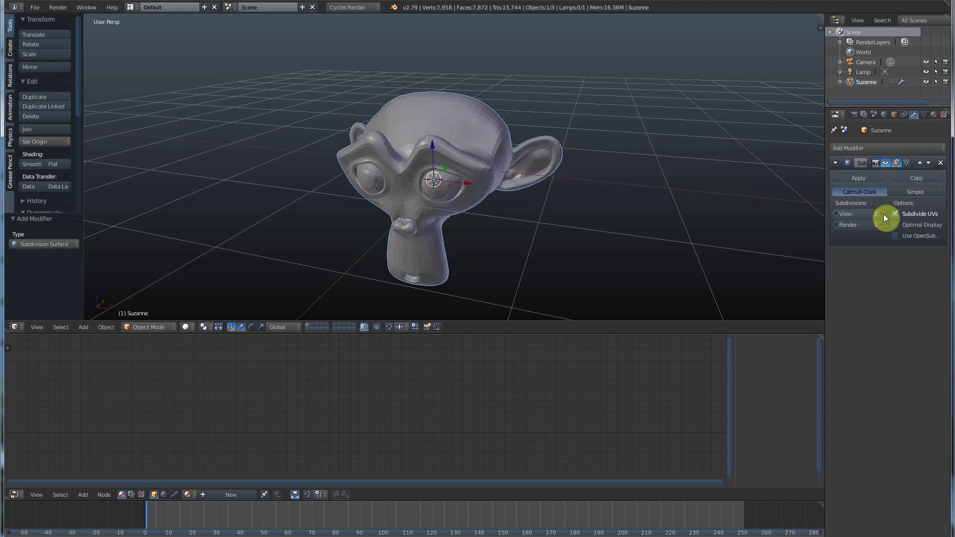
pyautogui.click(884, 214)
pyautogui.click(884, 214)
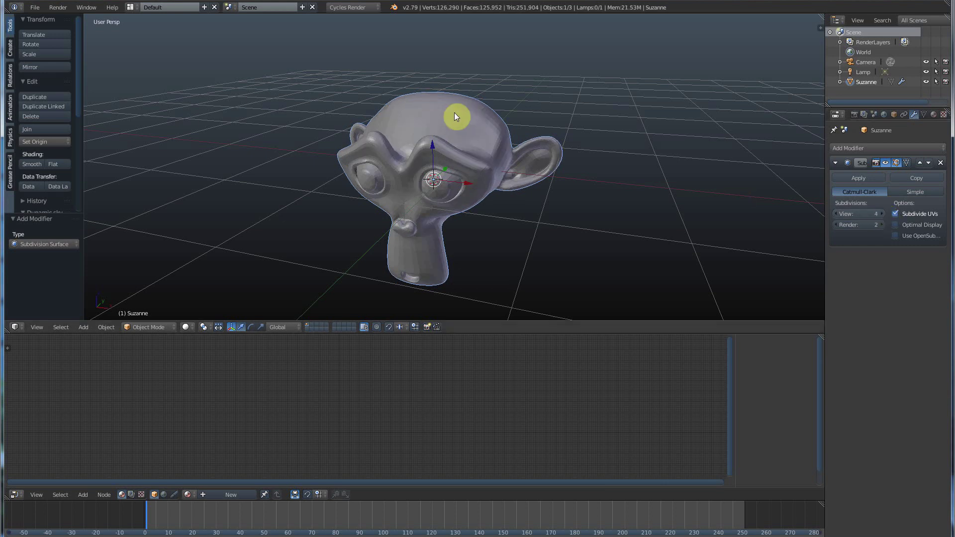
pyautogui.moveTo(478, 223); pyautogui.dragTo(438, 219, button='middle')
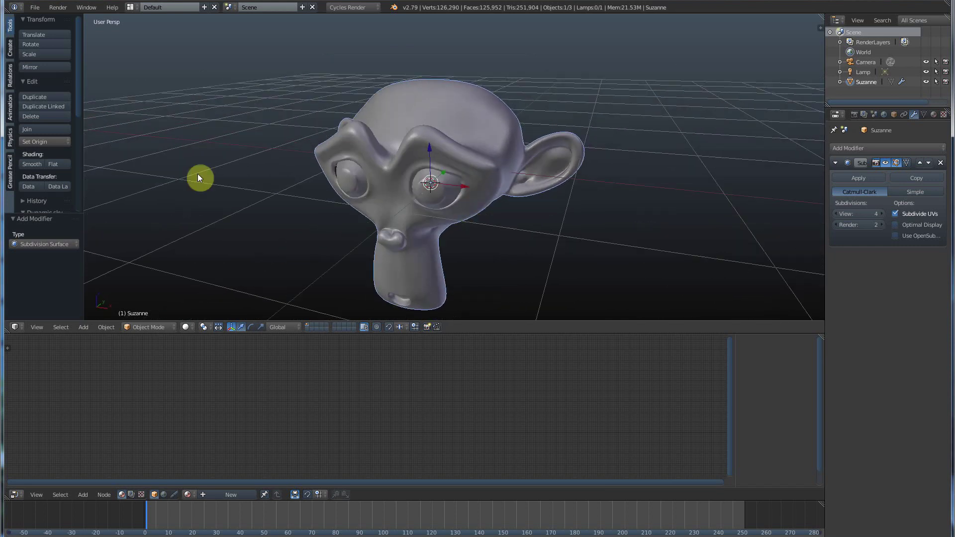
# Step: Toggle Suzanne between flat and smooth shading to compare them
pyautogui.click(54, 163)
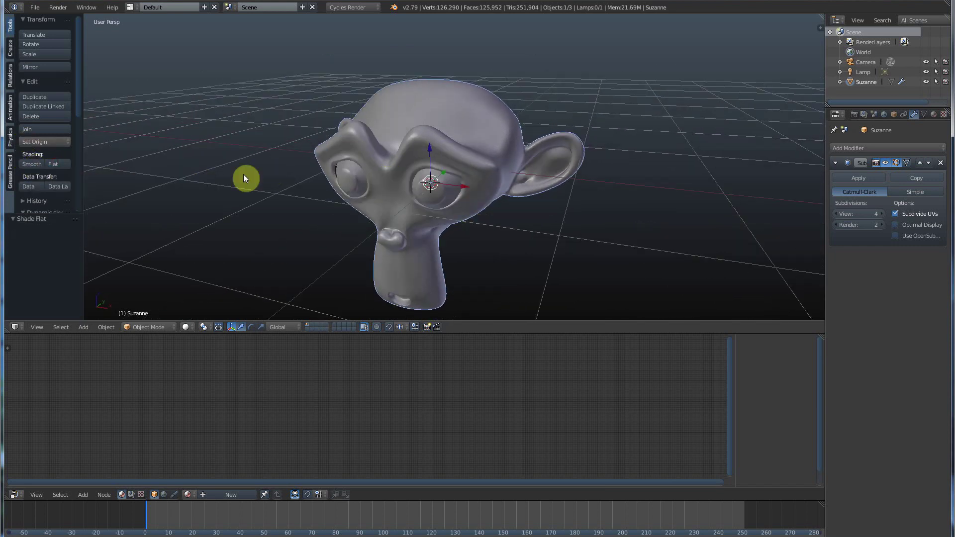
pyautogui.click(391, 134)
pyautogui.click(38, 164)
pyautogui.click(55, 162)
pyautogui.click(41, 163)
pyautogui.click(55, 162)
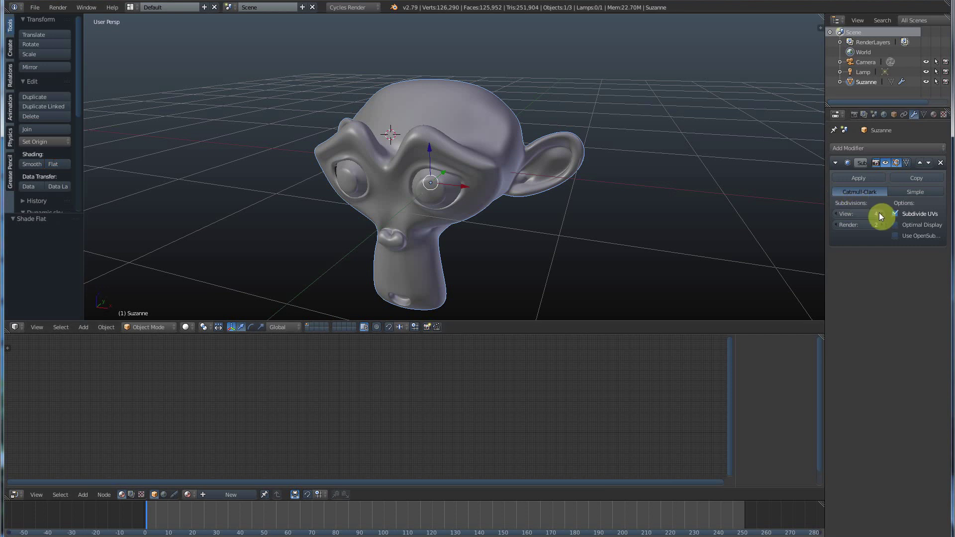
# Step: Drop View subdivisions to 2, apply smooth shading, then restore subdivisions to 4
pyautogui.click(836, 213)
pyautogui.click(836, 212)
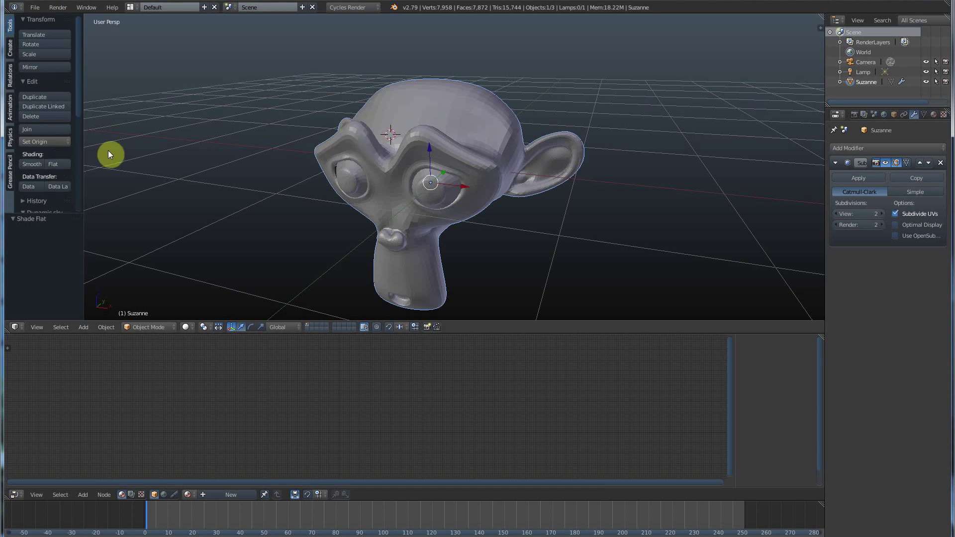
pyautogui.click(30, 163)
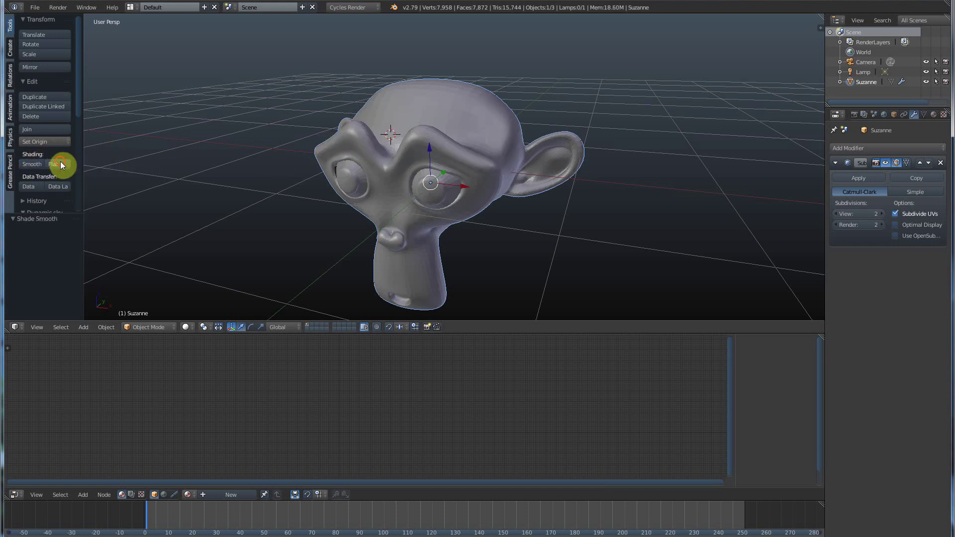
pyautogui.click(34, 164)
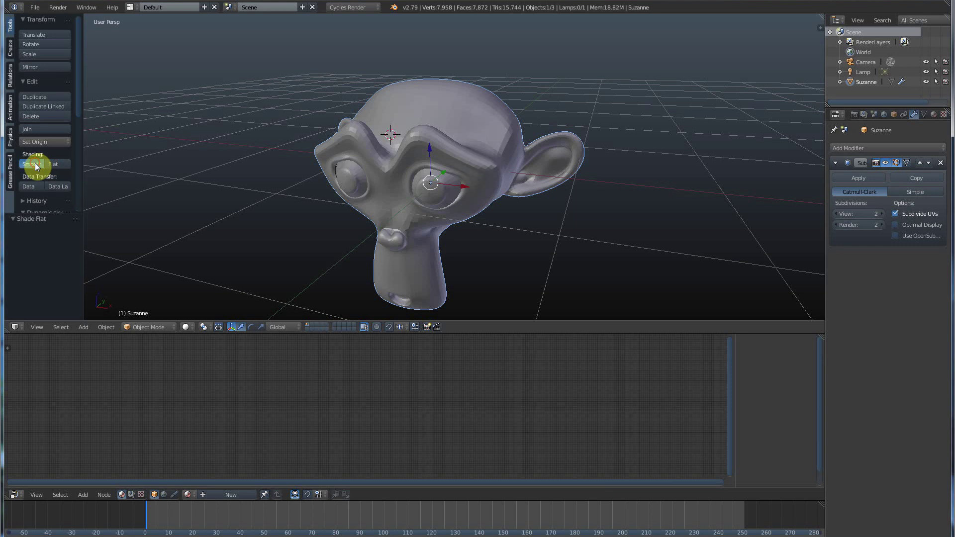
pyautogui.click(881, 213)
pyautogui.click(881, 214)
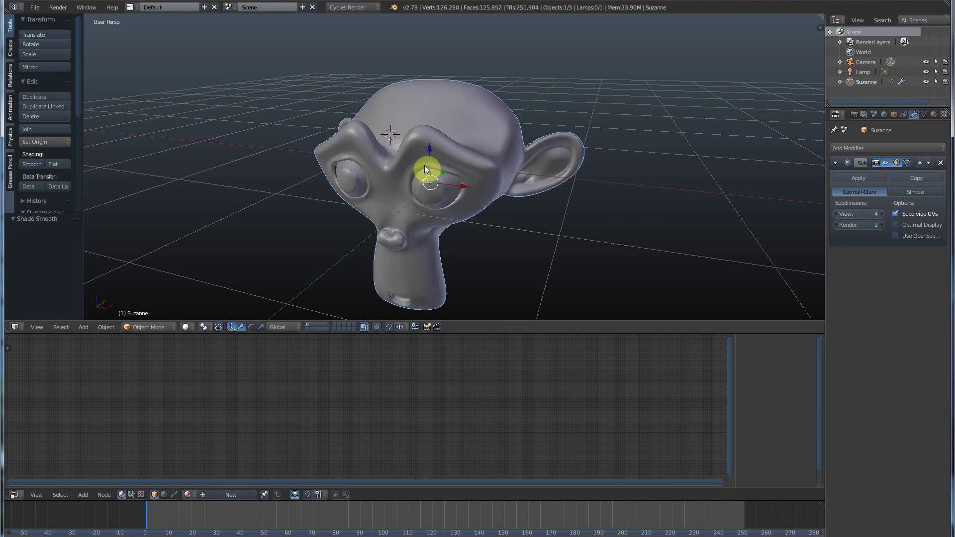
# Step: In Edit Mode, move a forehead face along the Z axis
pyautogui.press('Tab')
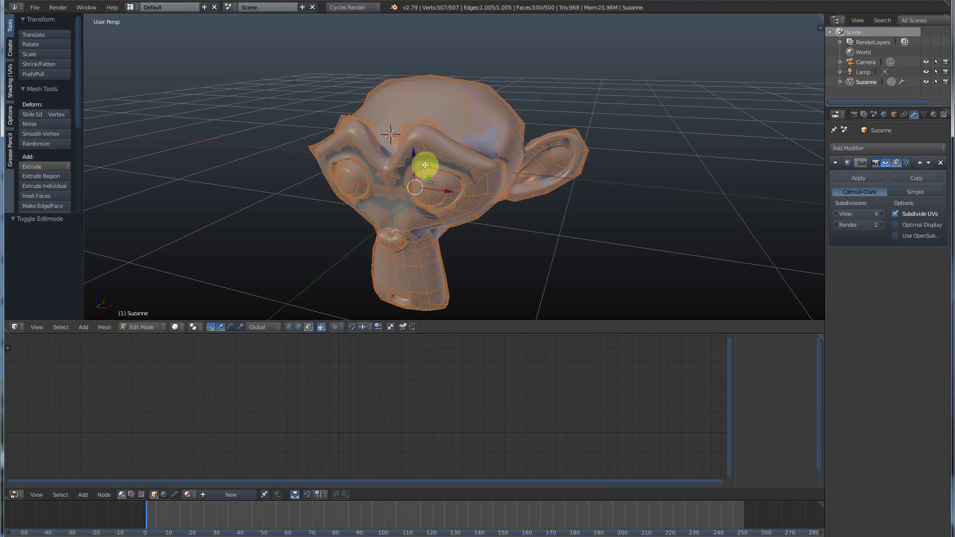
pyautogui.click(414, 130)
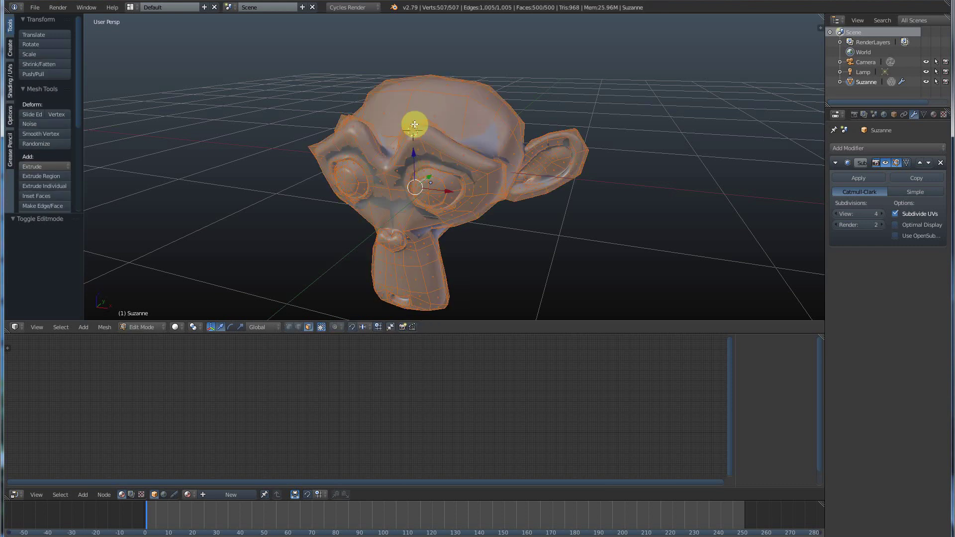
pyautogui.rightClick(347, 129)
pyautogui.press('g')
pyautogui.press('z')
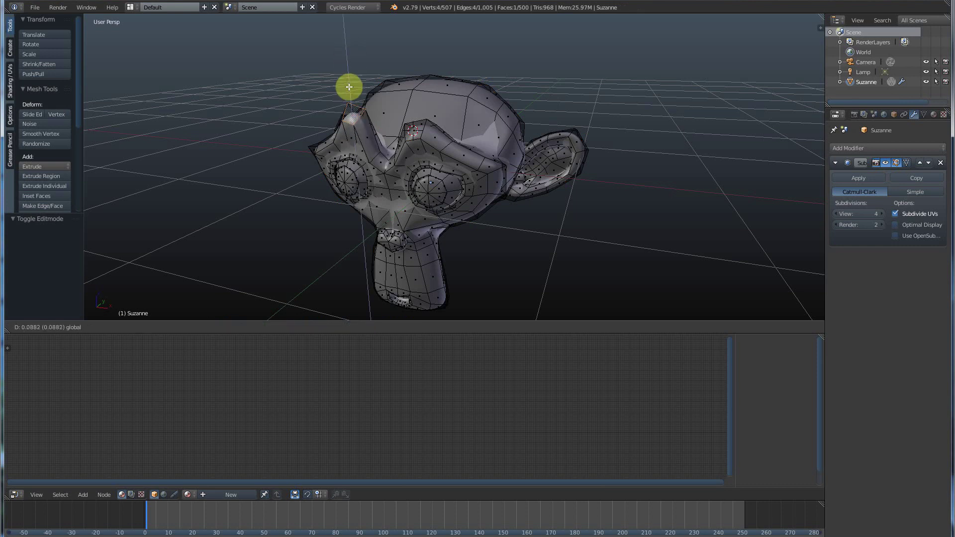
pyautogui.click(349, 101)
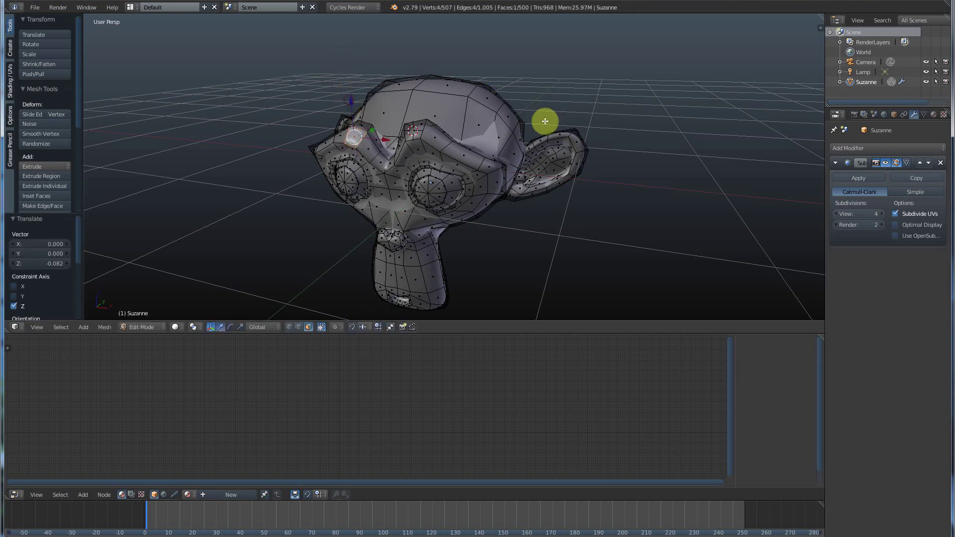
# Step: Move two faces on top of Suzanne's head along Z
pyautogui.rightClick(447, 86)
pyautogui.press('g')
pyautogui.press('z')
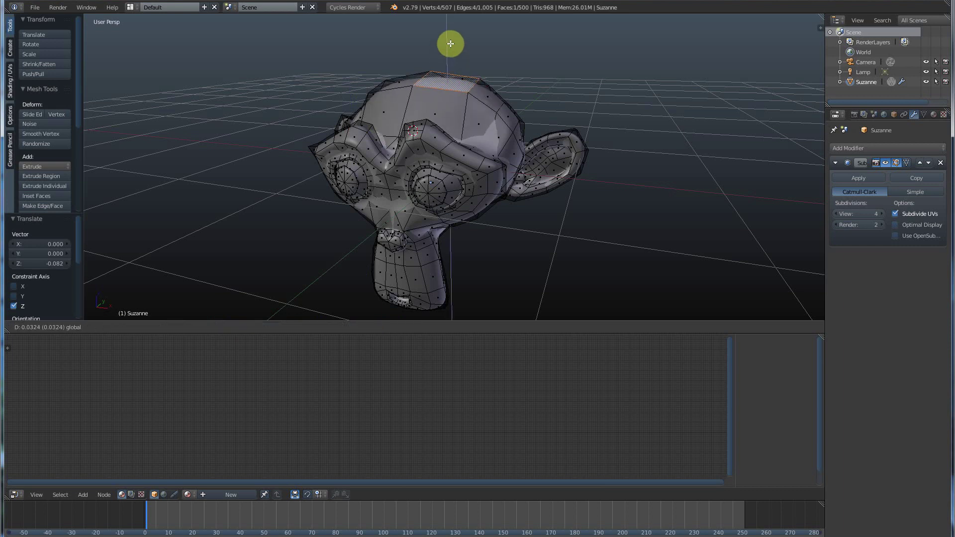
pyautogui.click(449, 43)
pyautogui.rightClick(398, 82)
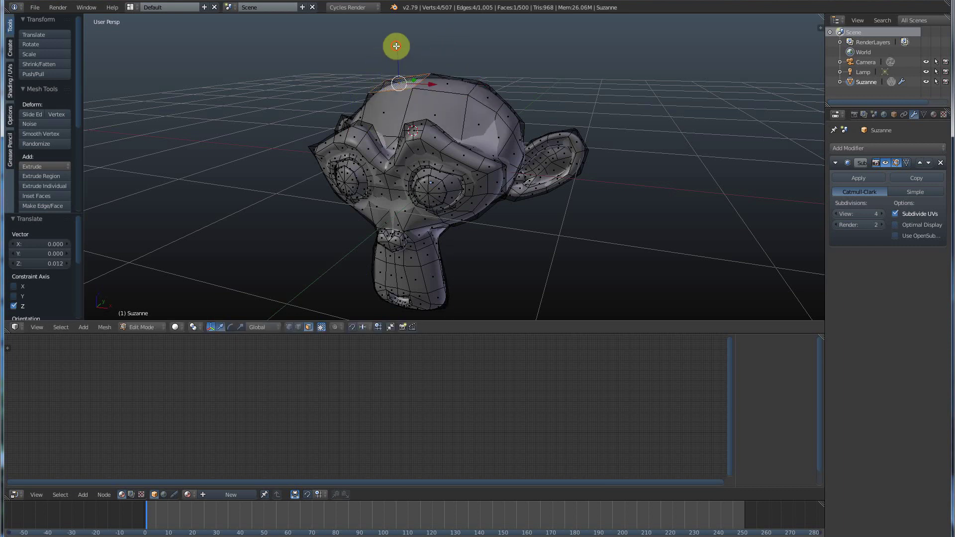
pyautogui.press('g')
pyautogui.press('z')
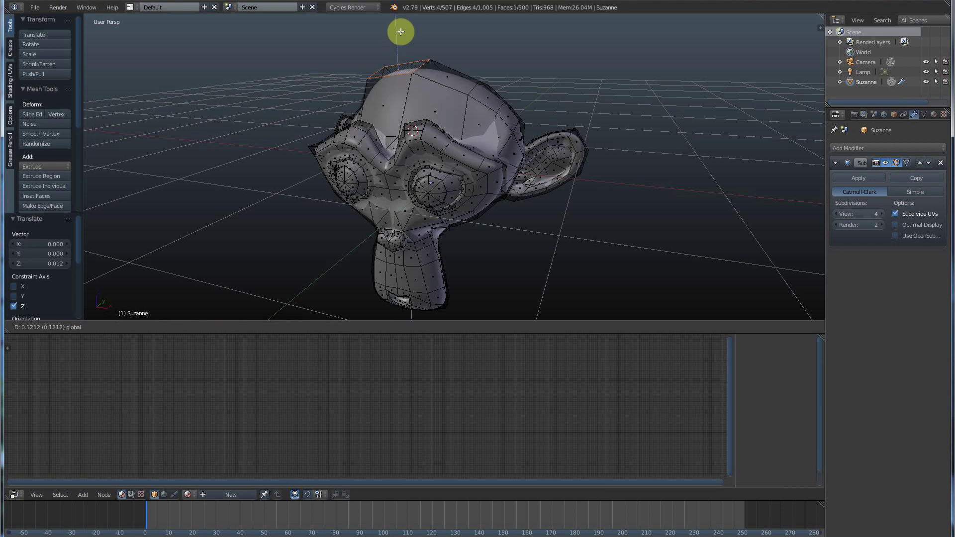
pyautogui.click(403, 49)
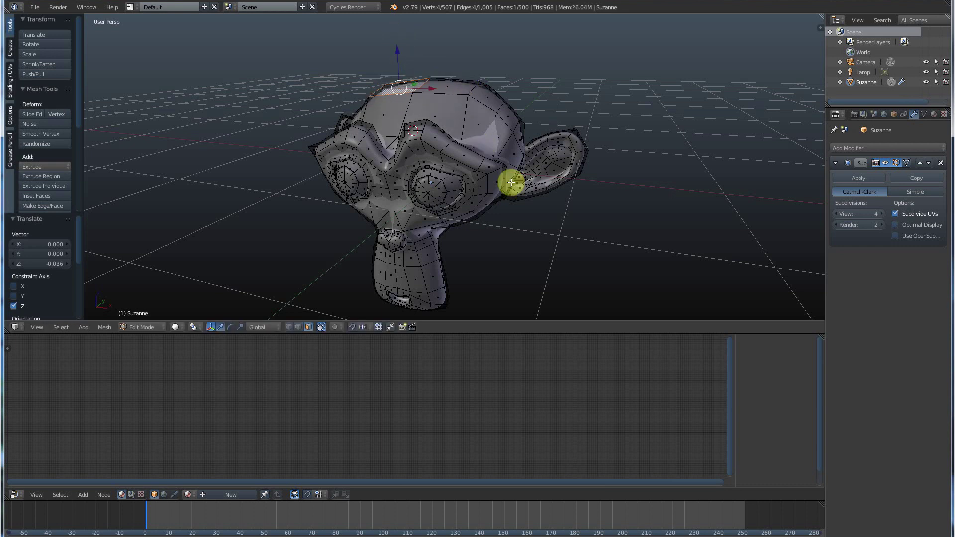